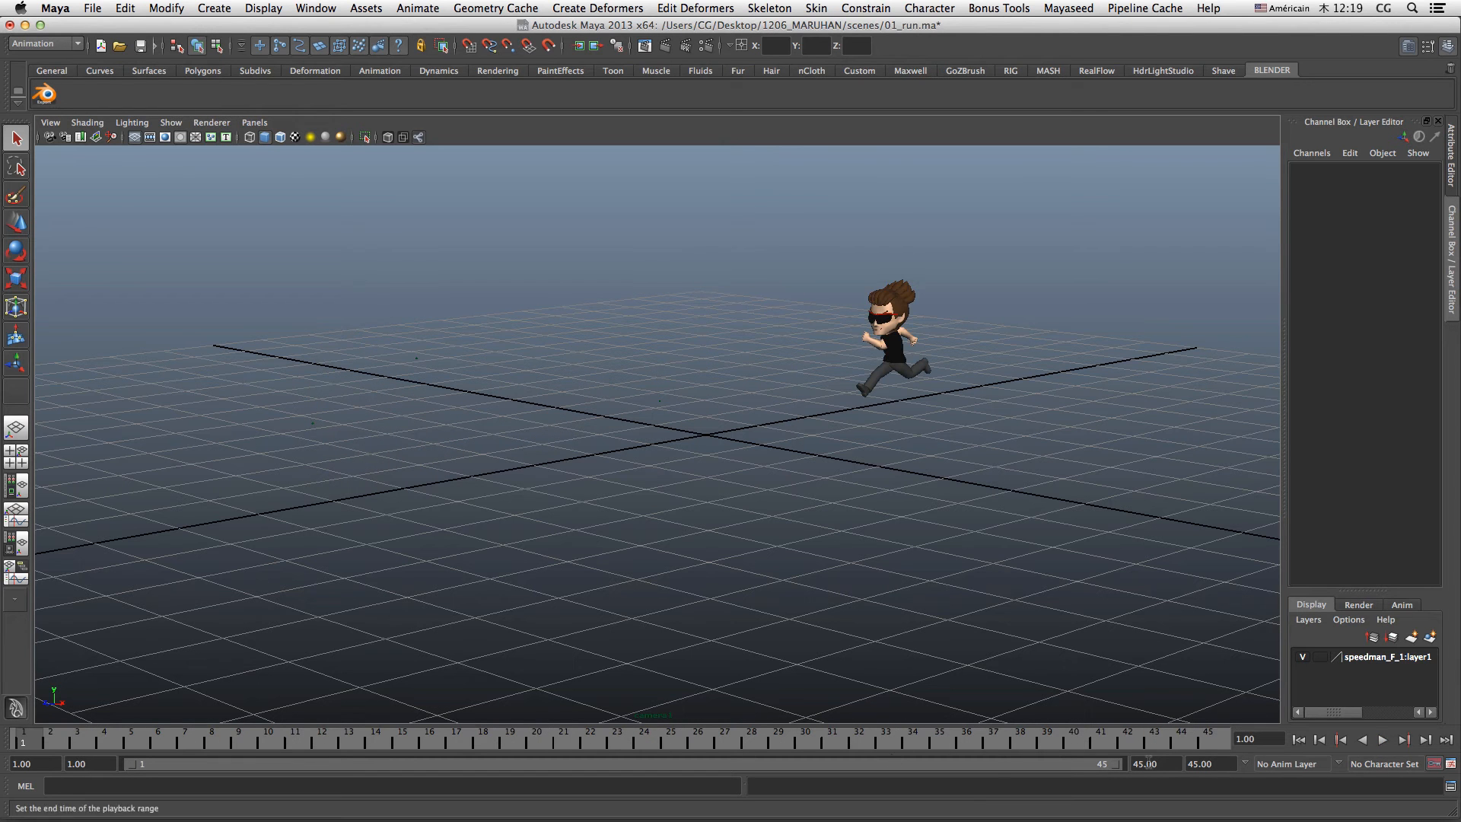
Play through the character's run animation and stop the playback.
click(1384, 740)
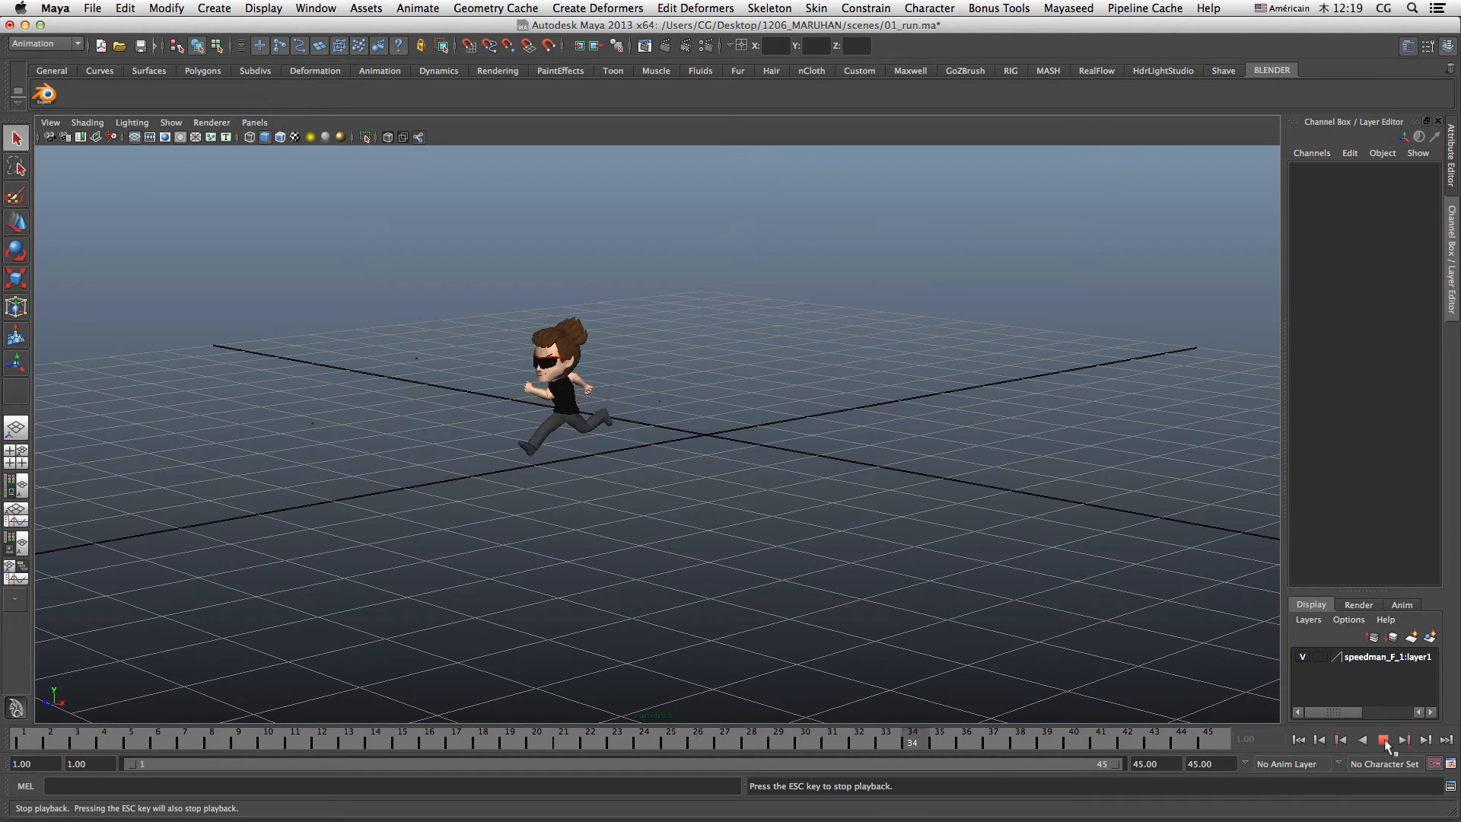
click(1384, 740)
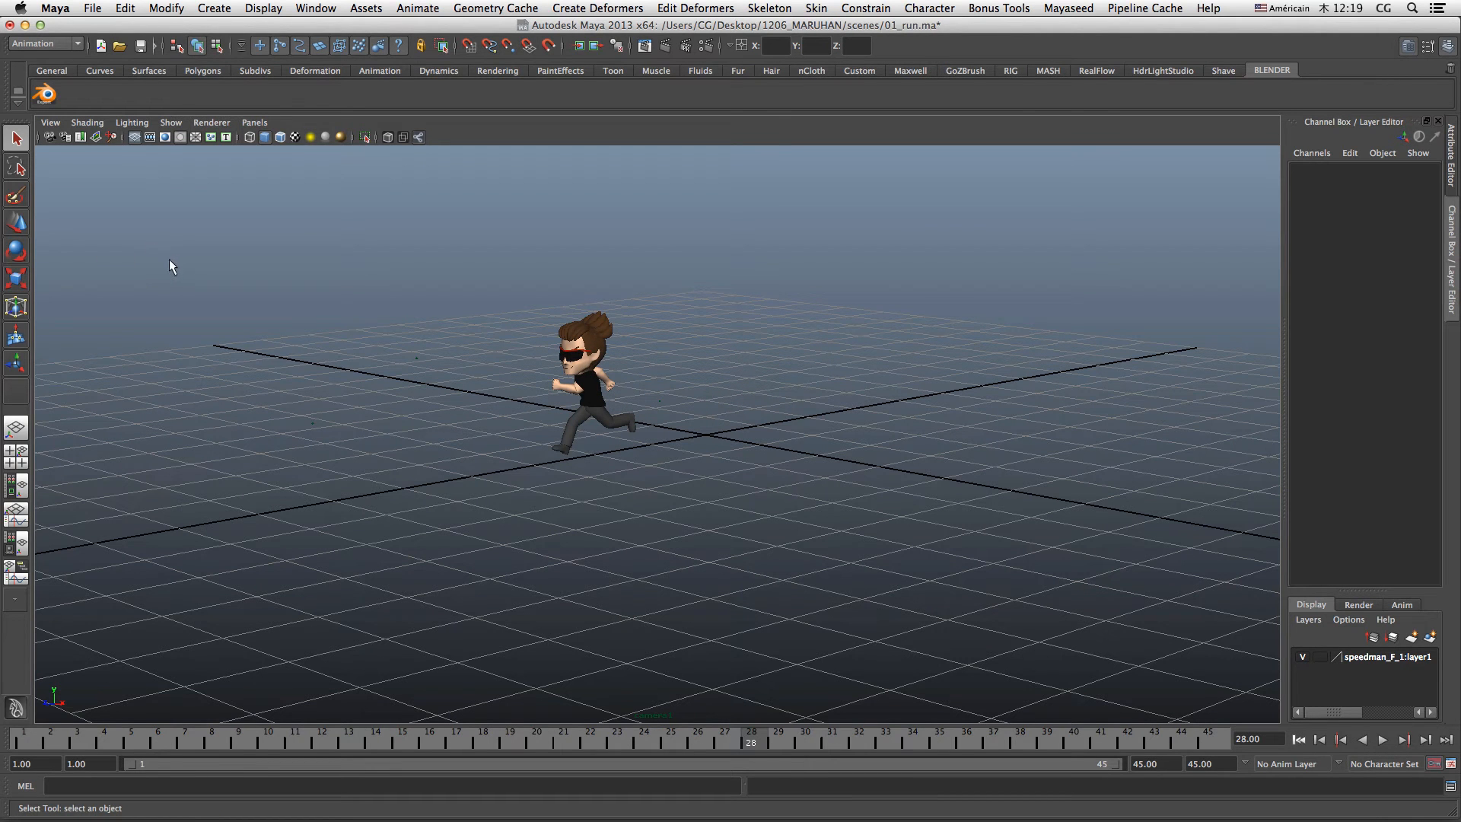
Switch to the browser, review the Maya To Houdini Particles/Mdd/Obj exporter script page, and return to Maya.
key(ctrl+Left)
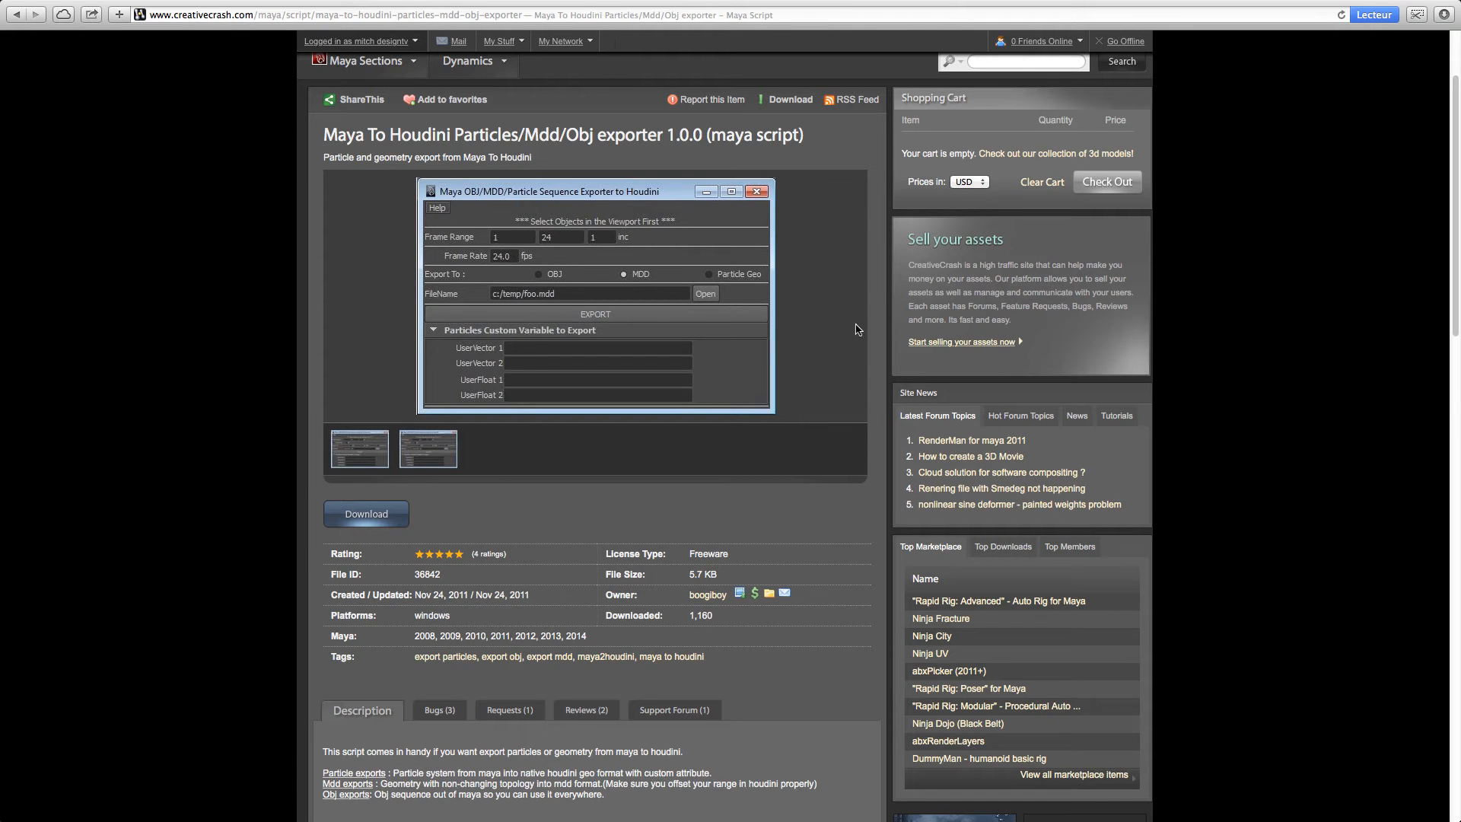
scroll(992, 311, up, 3)
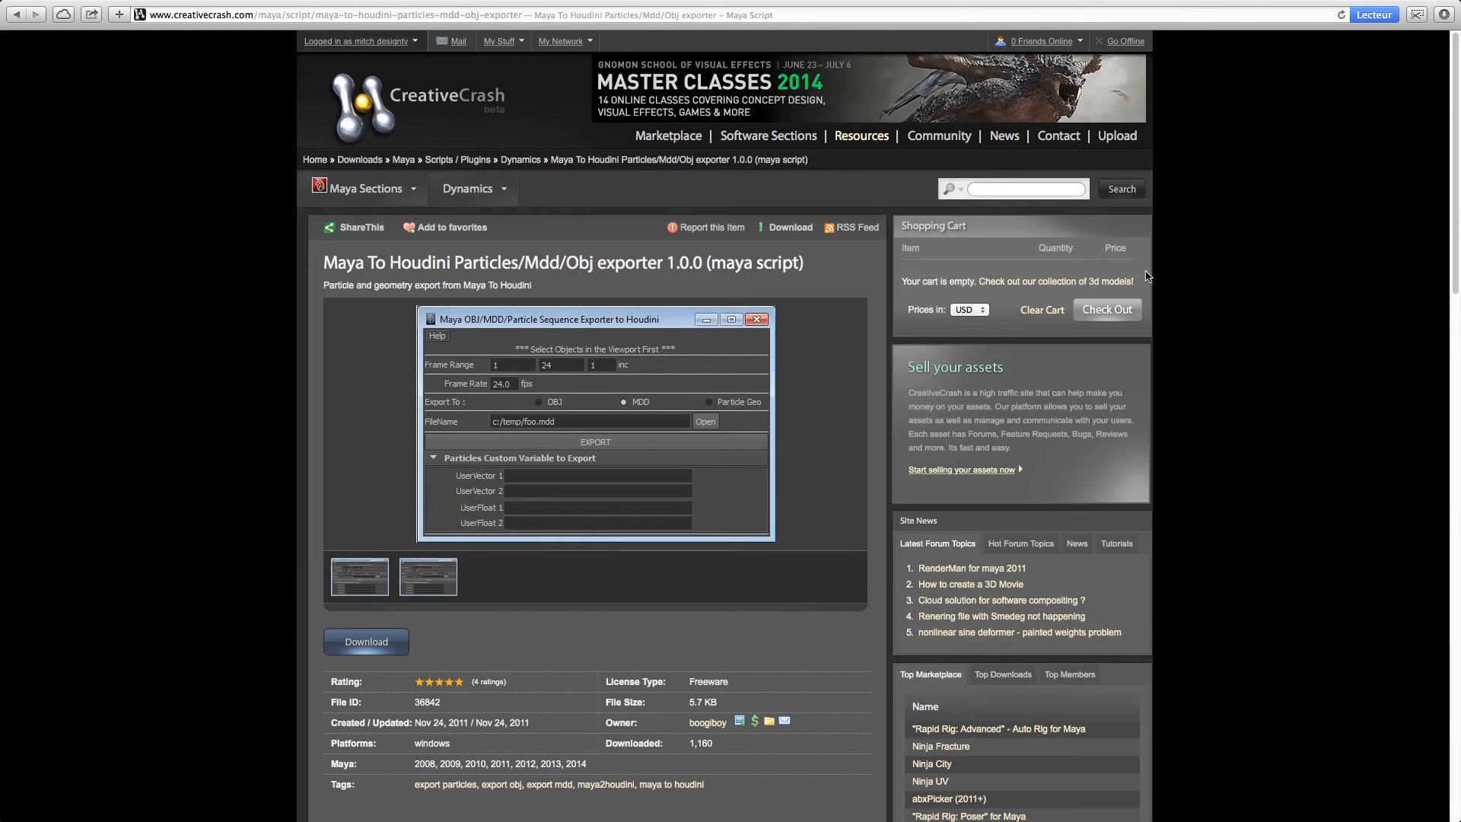
scroll(1449, 213, down, 4)
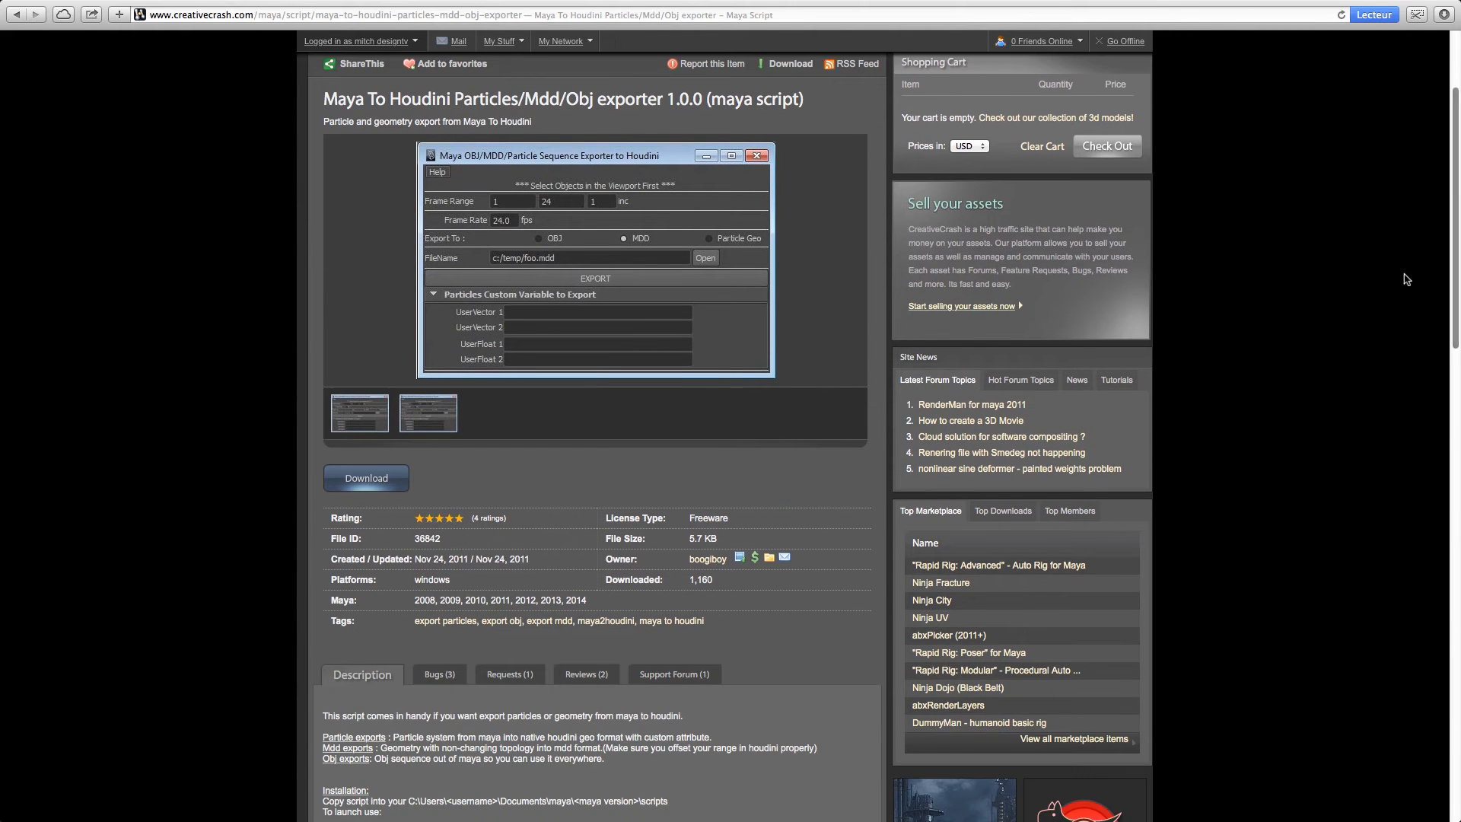
key(ctrl+Right)
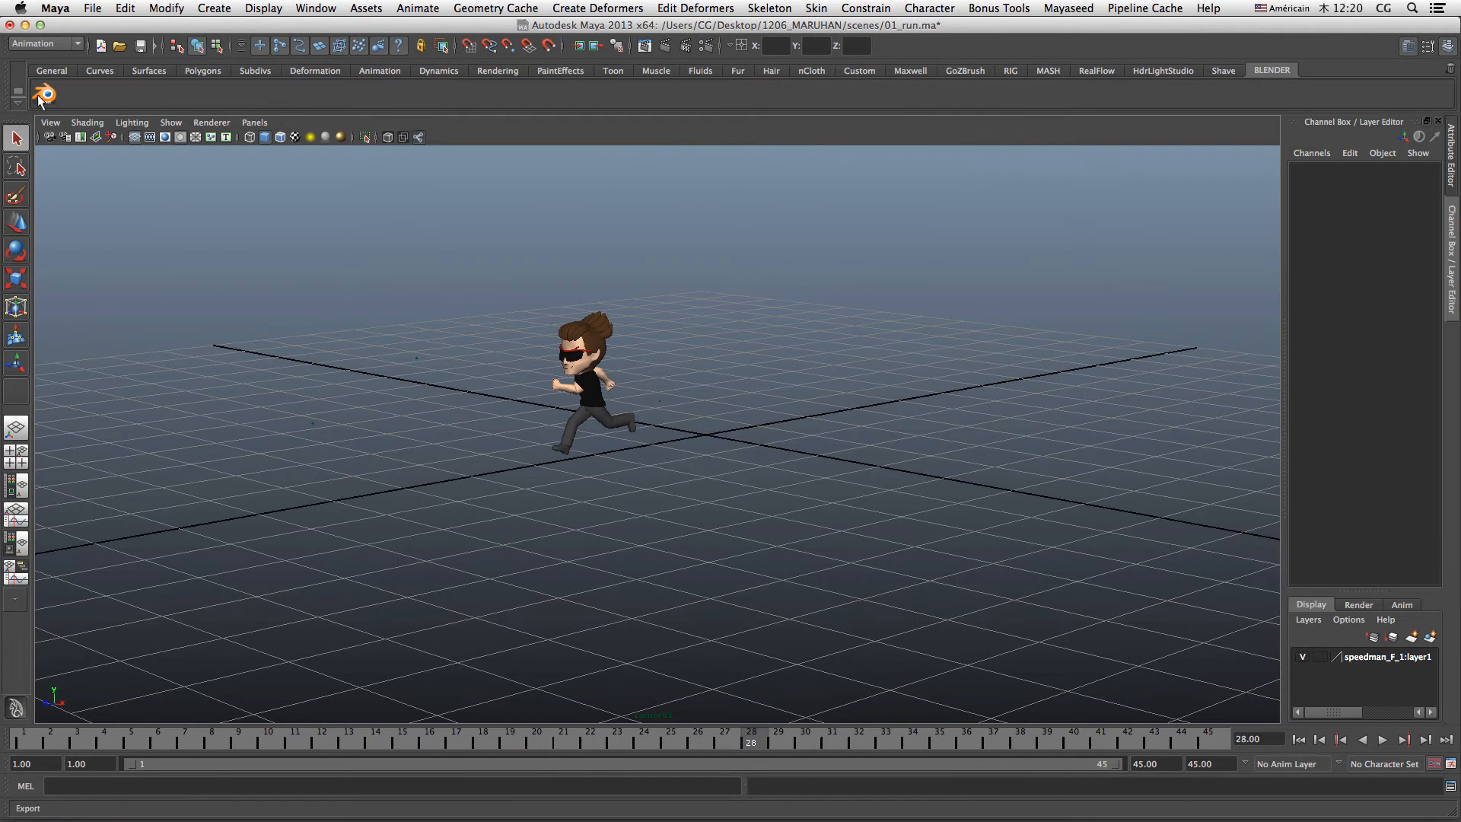
Open the OBJ/MDD/Particle sequence exporter and set its frame rate to 30 fps.
click(45, 95)
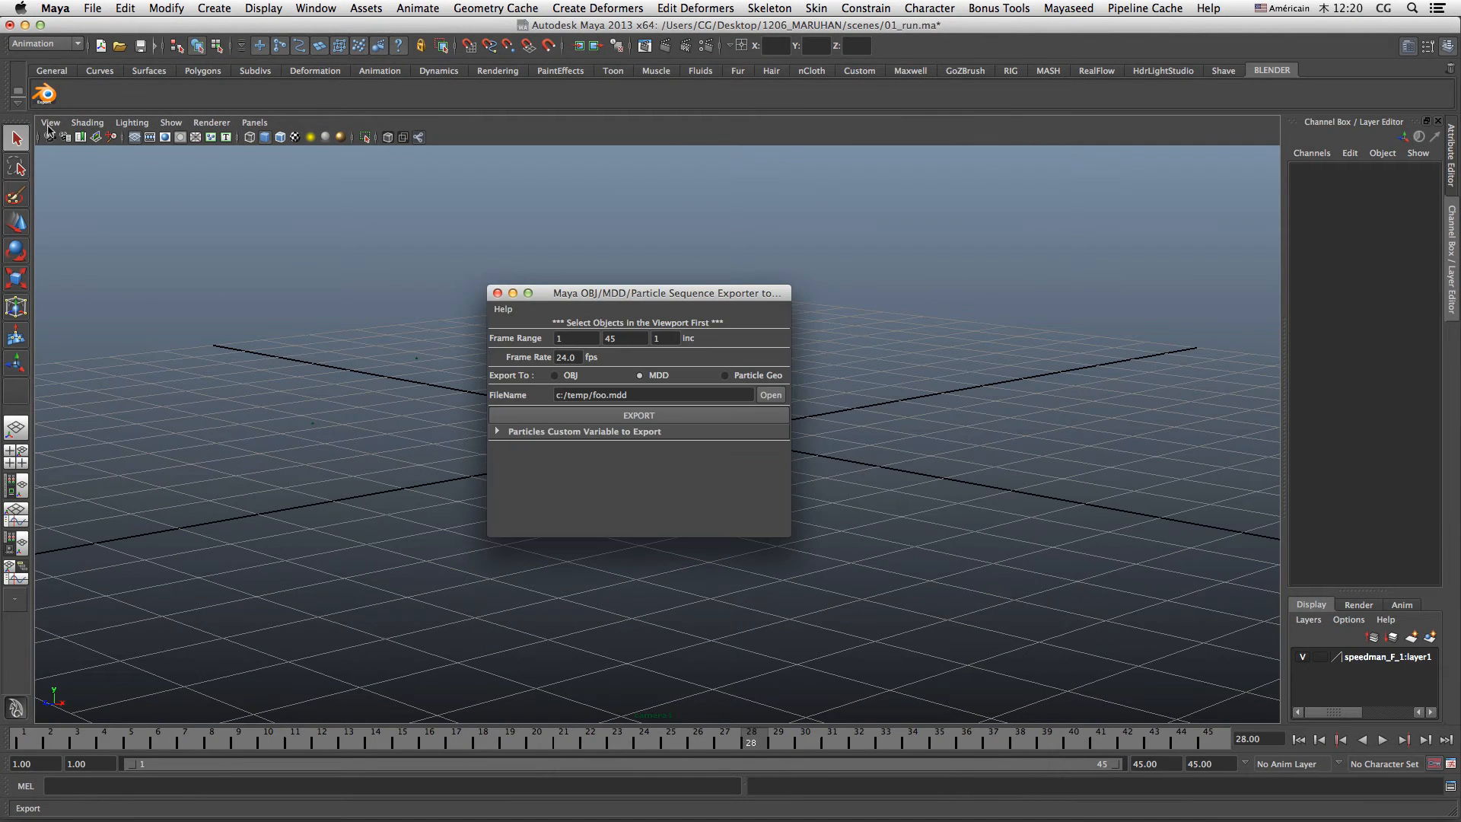
drag(645, 296, 327, 243)
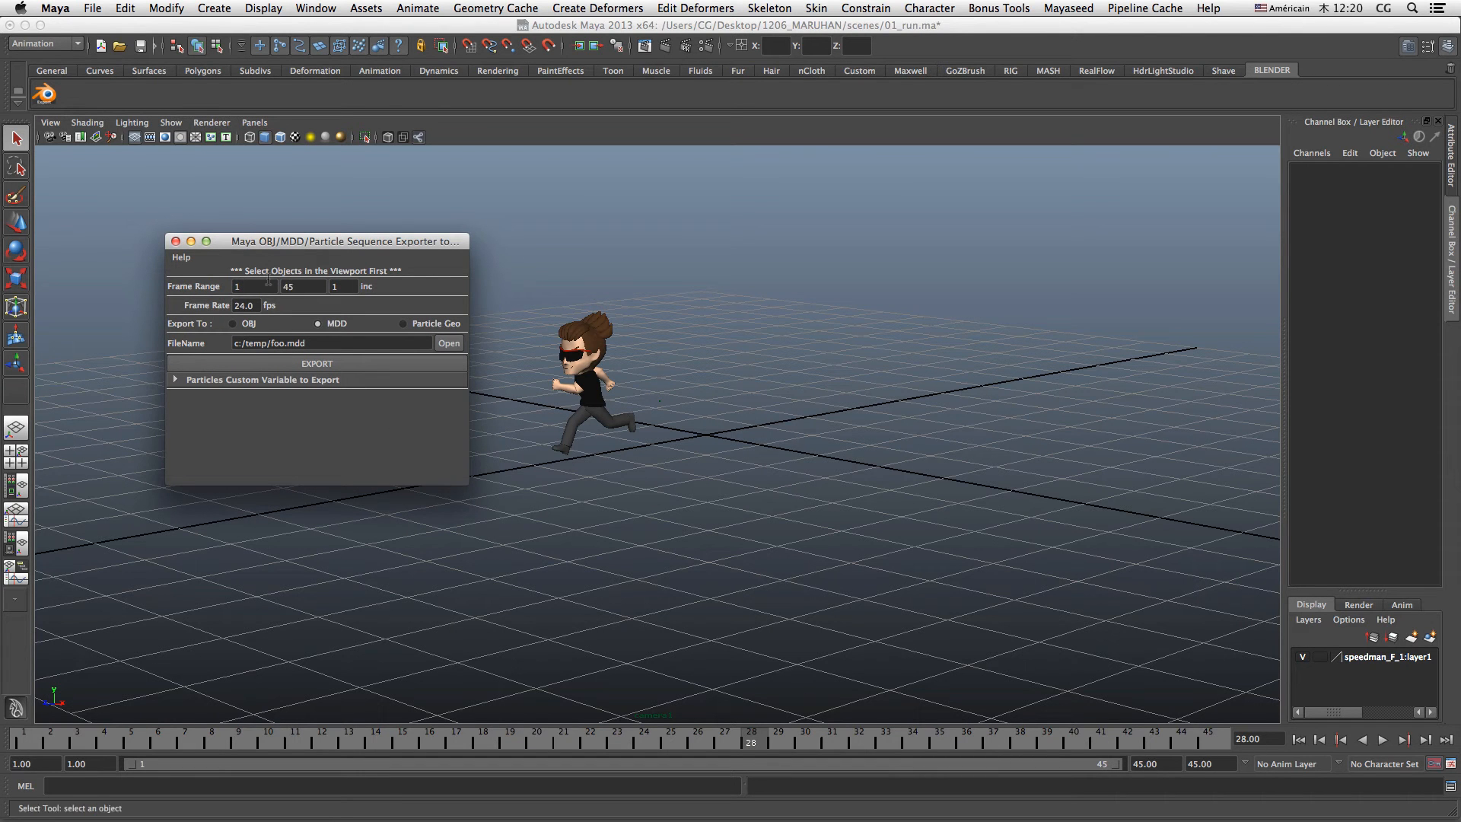
drag(254, 305, 197, 303)
text(30)
click(350, 287)
Set the exporter's output file to Michel in the project's scenes/Blender folder.
click(453, 350)
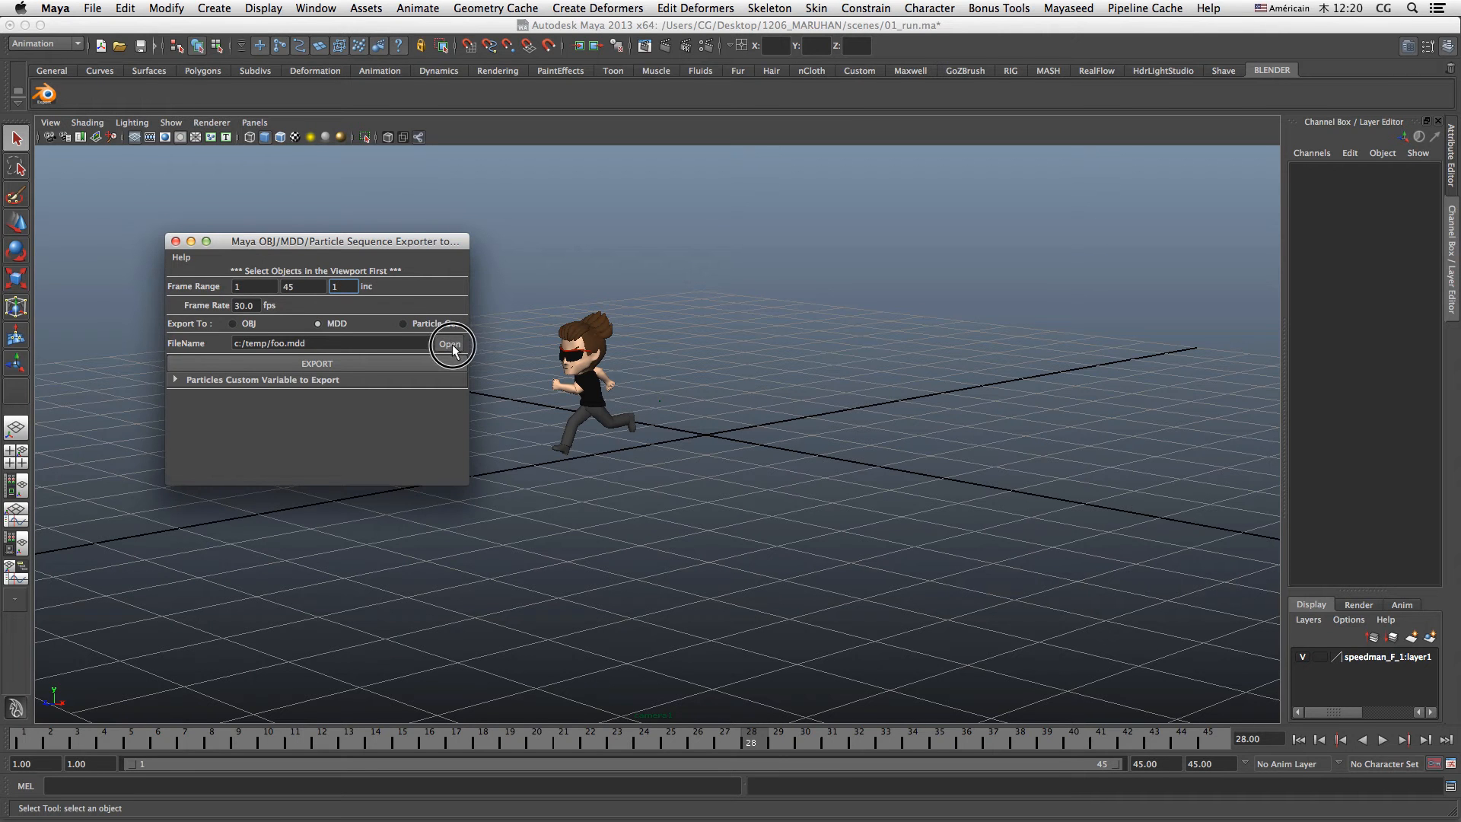
drag(408, 348, 363, 345)
click(455, 346)
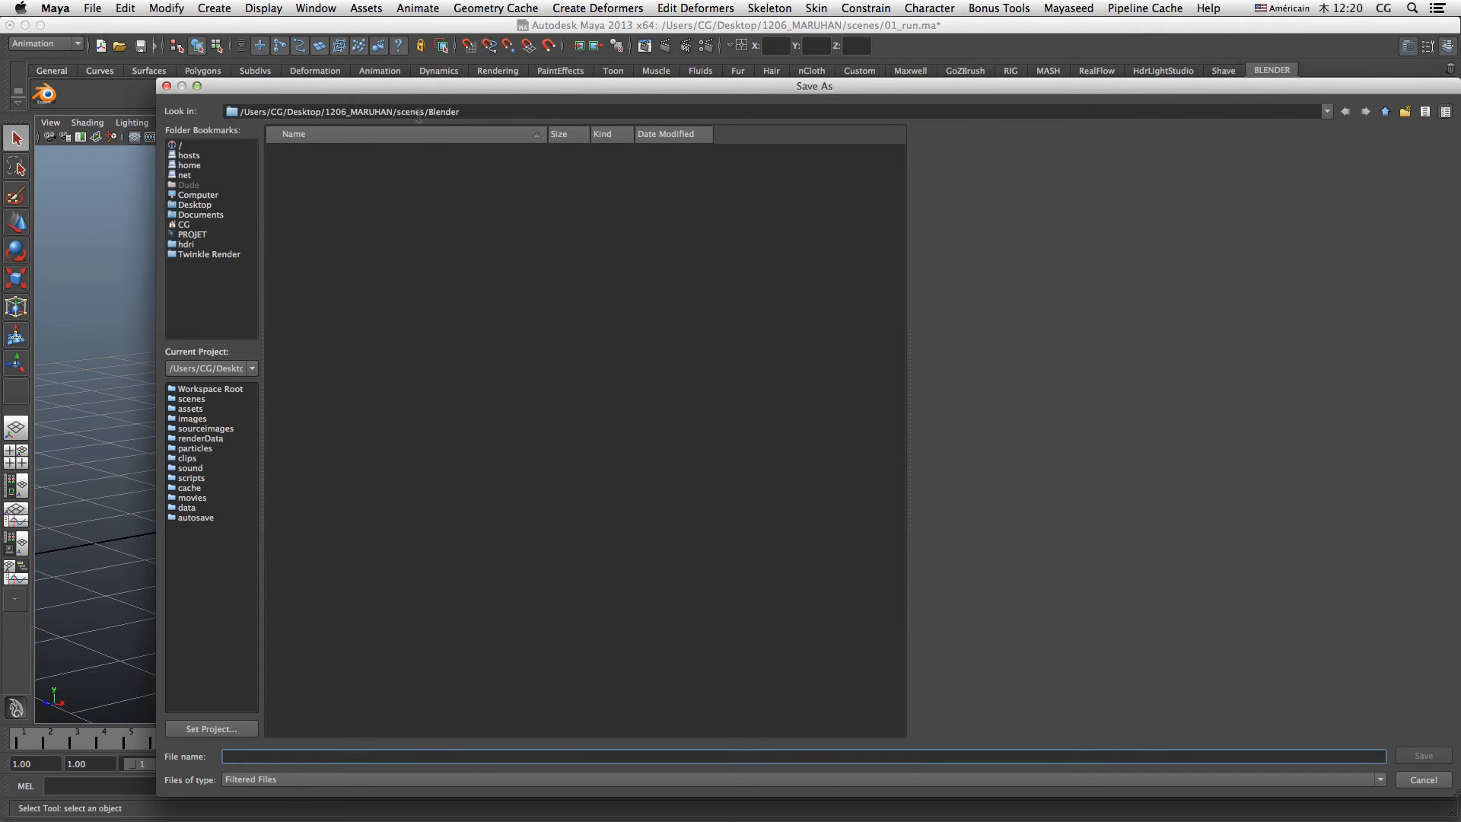
click(849, 380)
click(378, 755)
text(M)
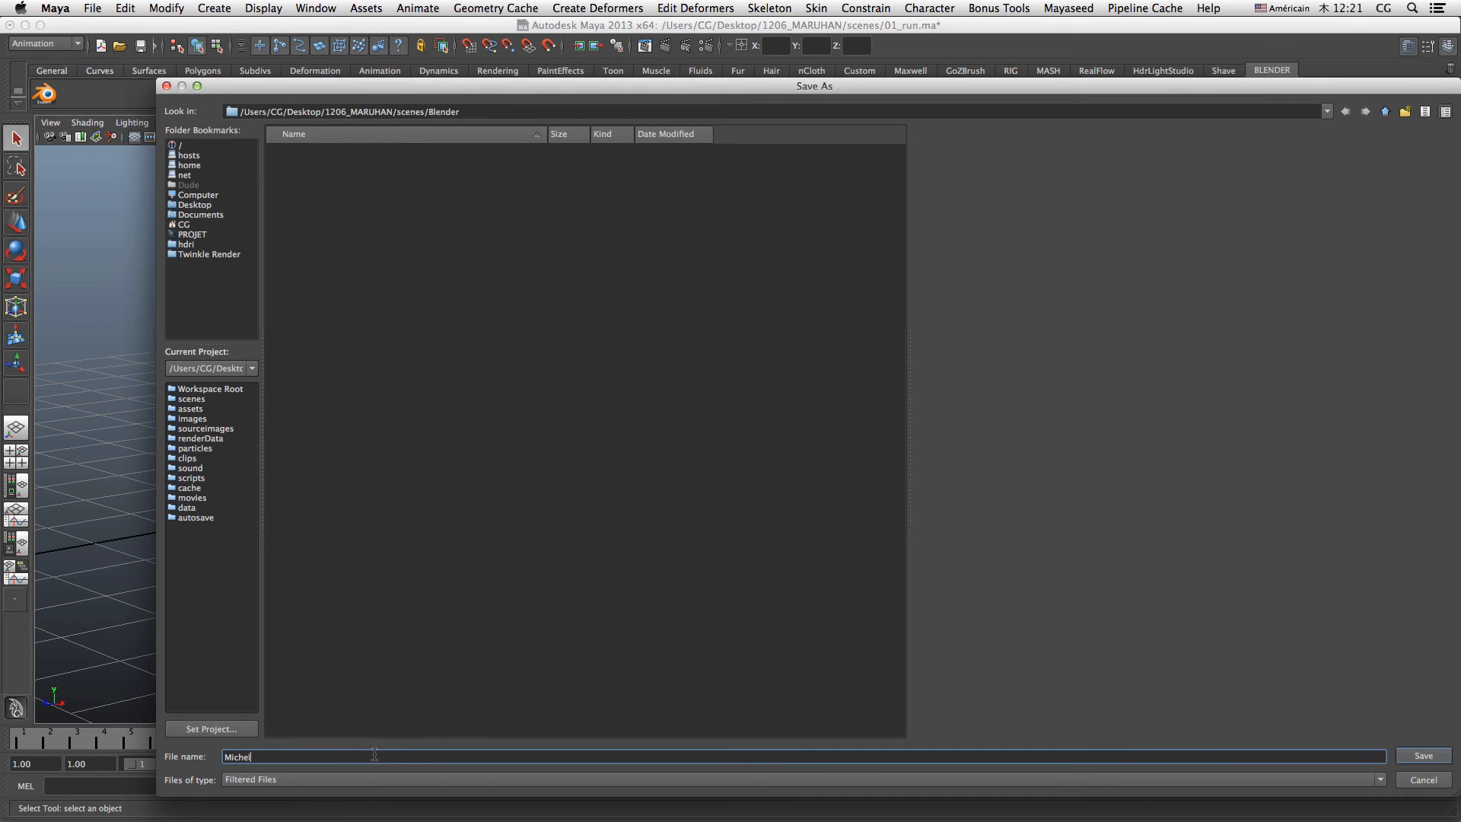
text(ichel)
click(1417, 757)
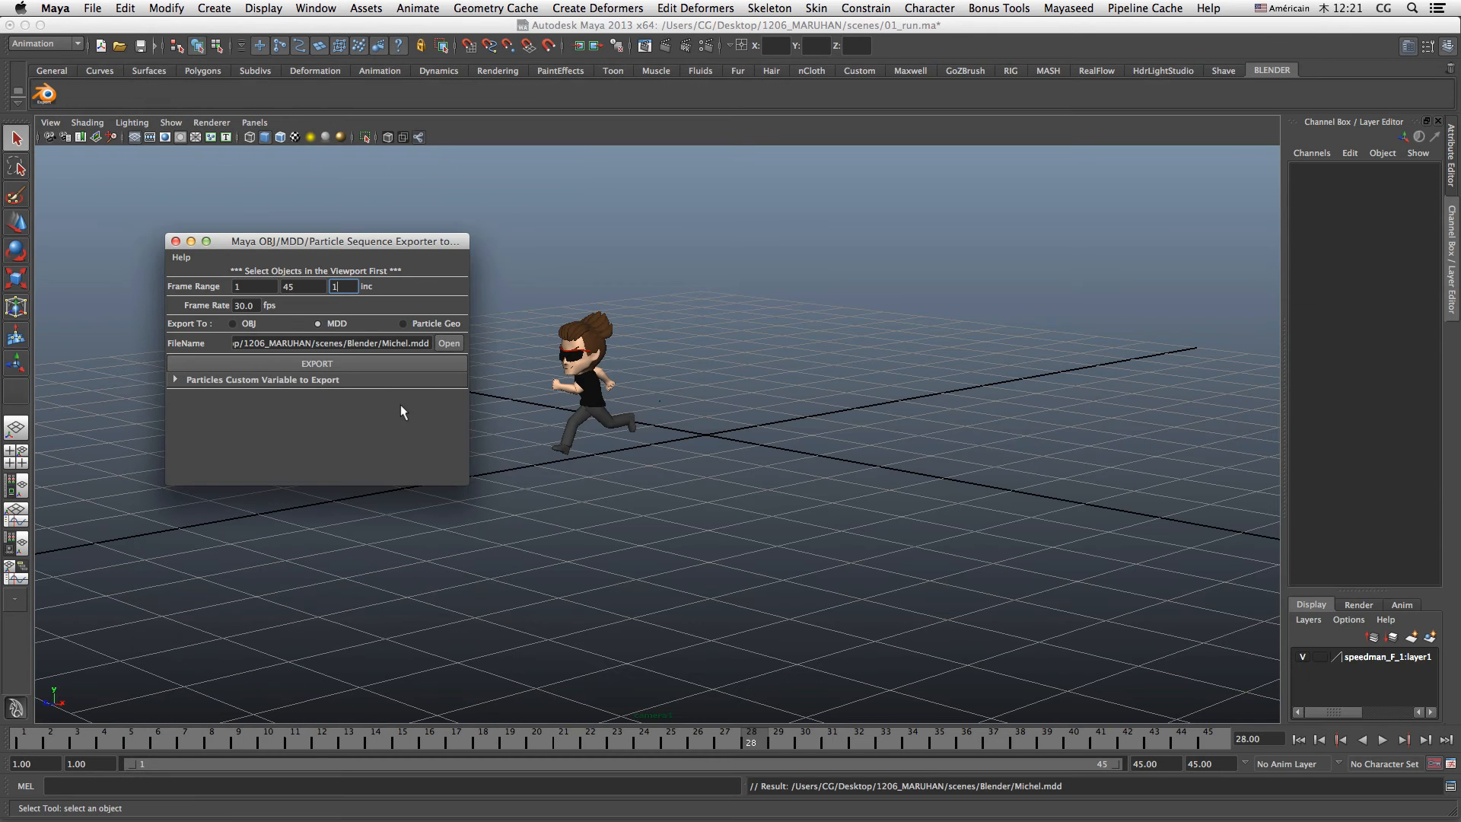
Select all the character's meshes in the viewport and export them as an MDD sequence.
drag(506, 248, 786, 590)
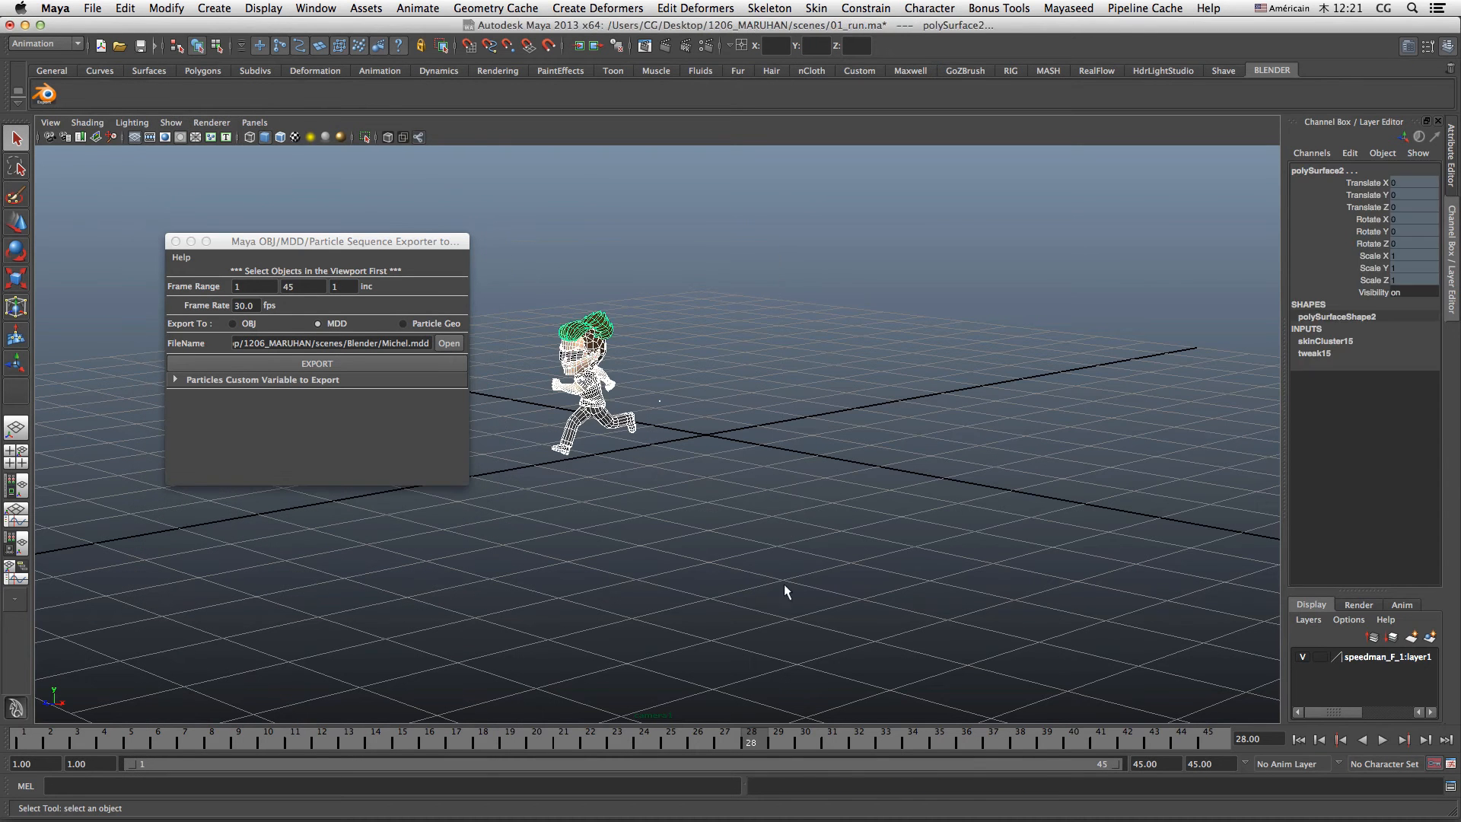
click(304, 366)
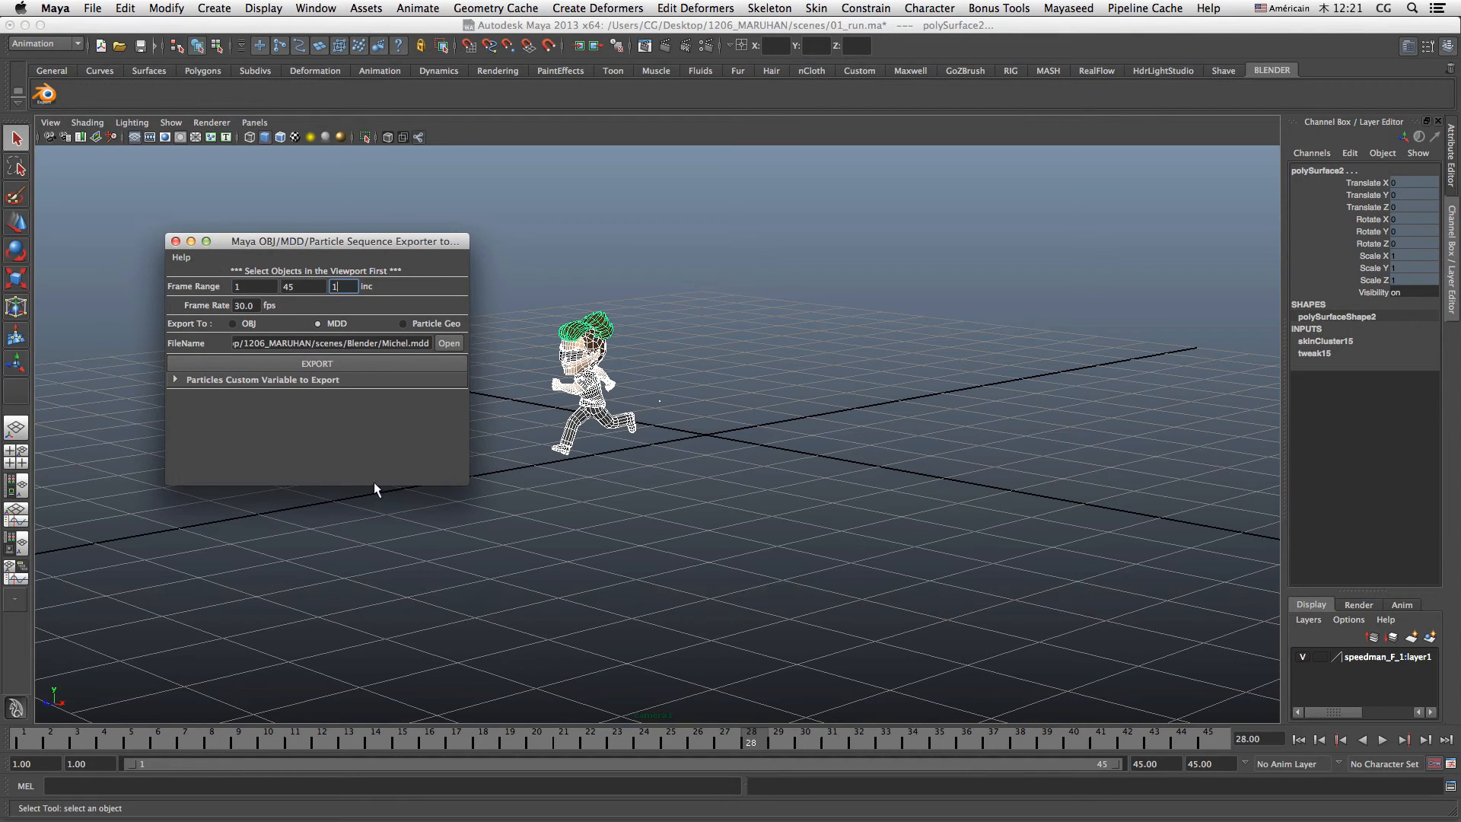
click(311, 367)
click(314, 369)
click(582, 420)
drag(521, 292, 643, 504)
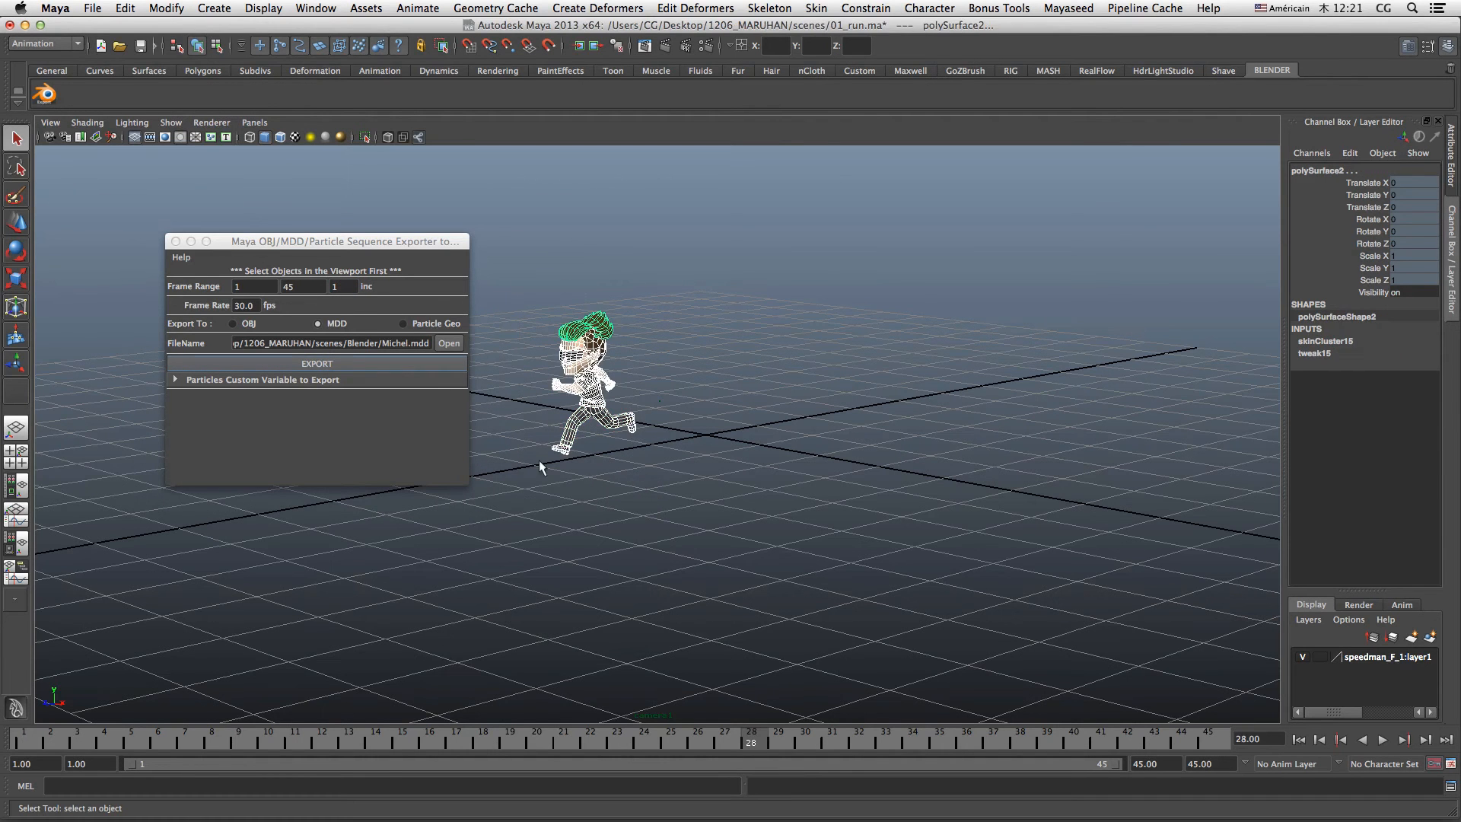
click(320, 366)
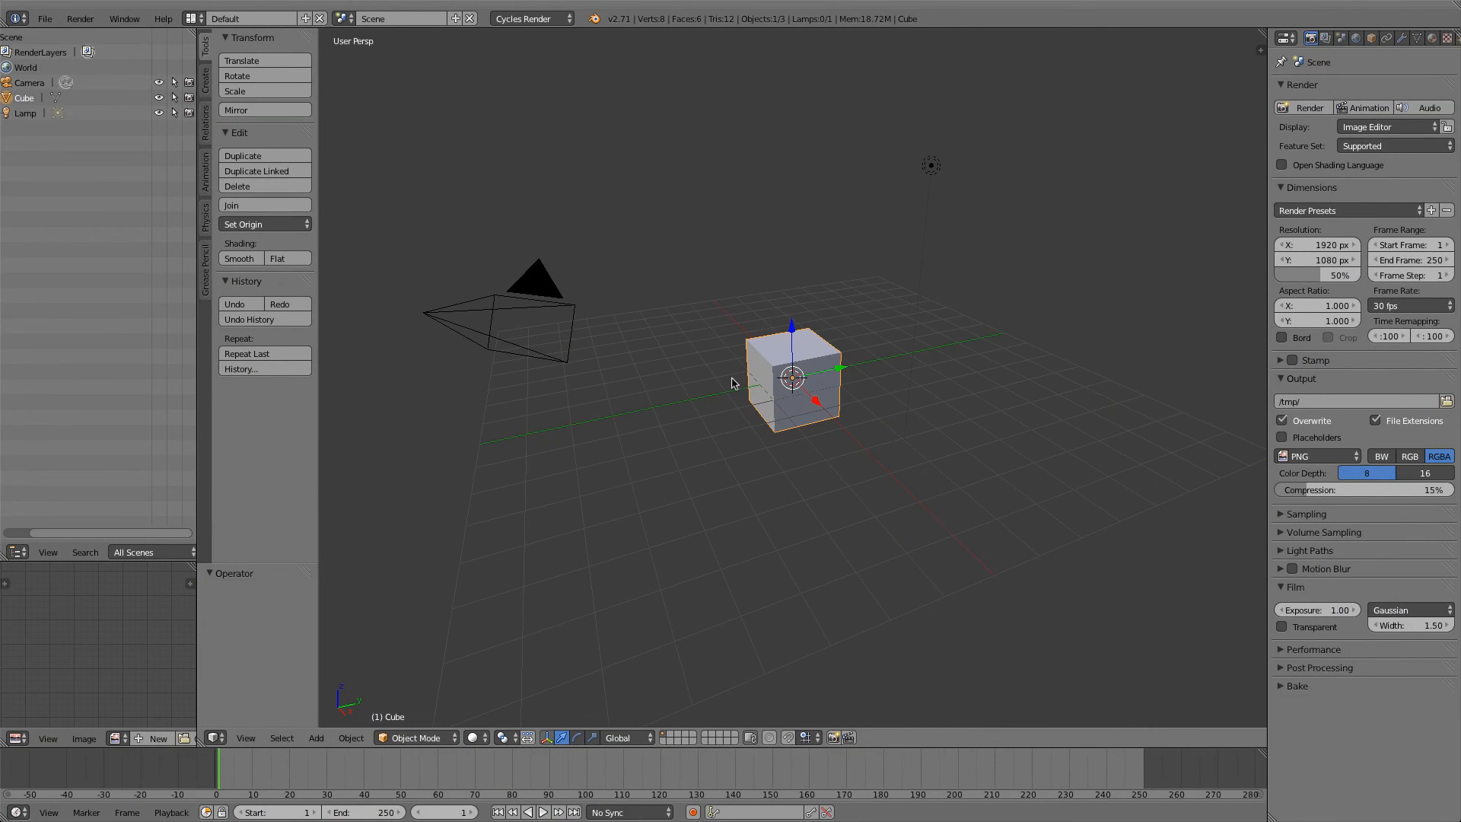
In Blender, delete the default cube and import the Wavefront file Michel.obj.
key(x)
click(774, 345)
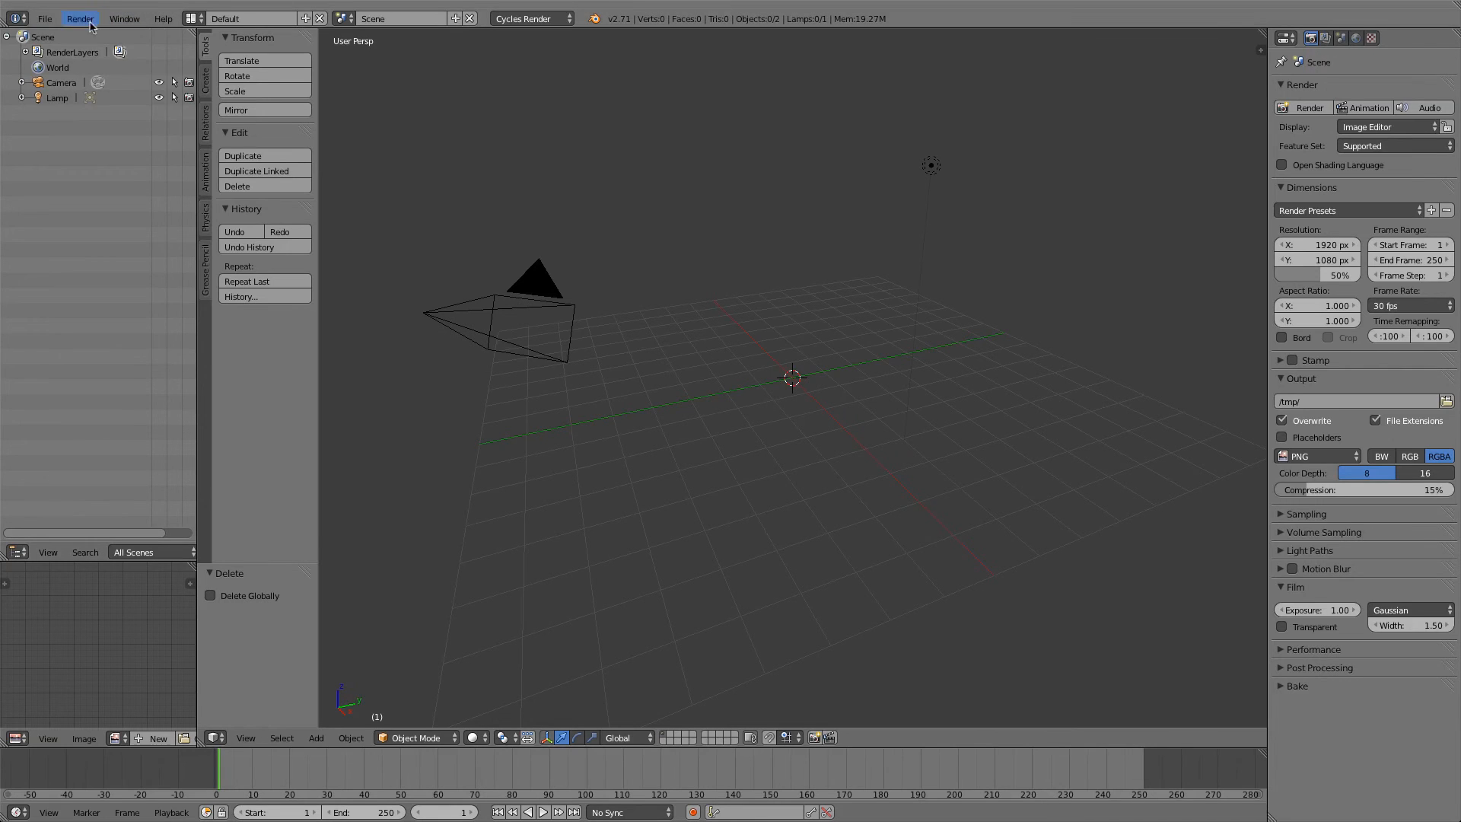
click(46, 20)
mouse_move(70, 278)
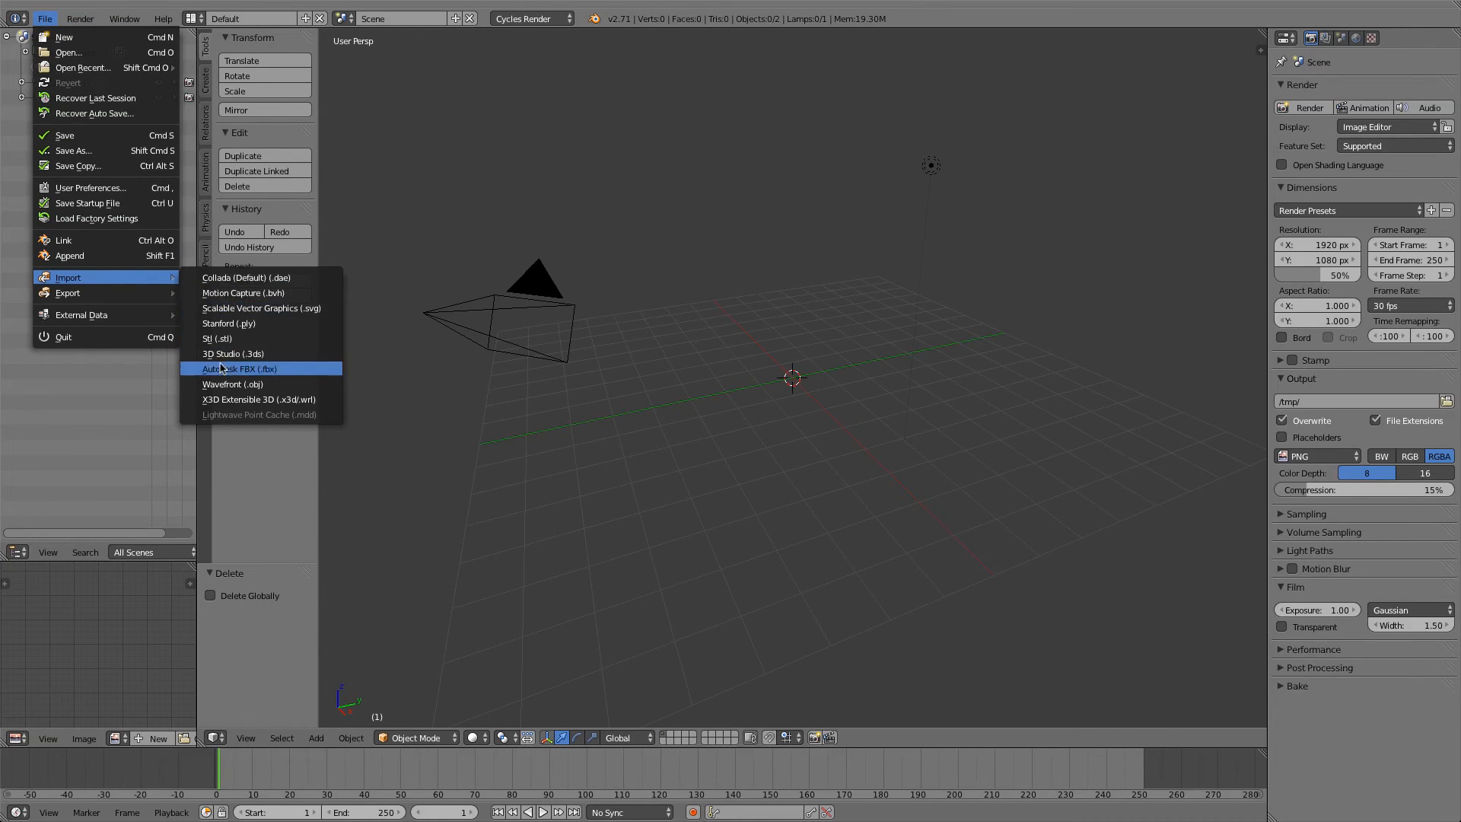
click(230, 385)
click(225, 105)
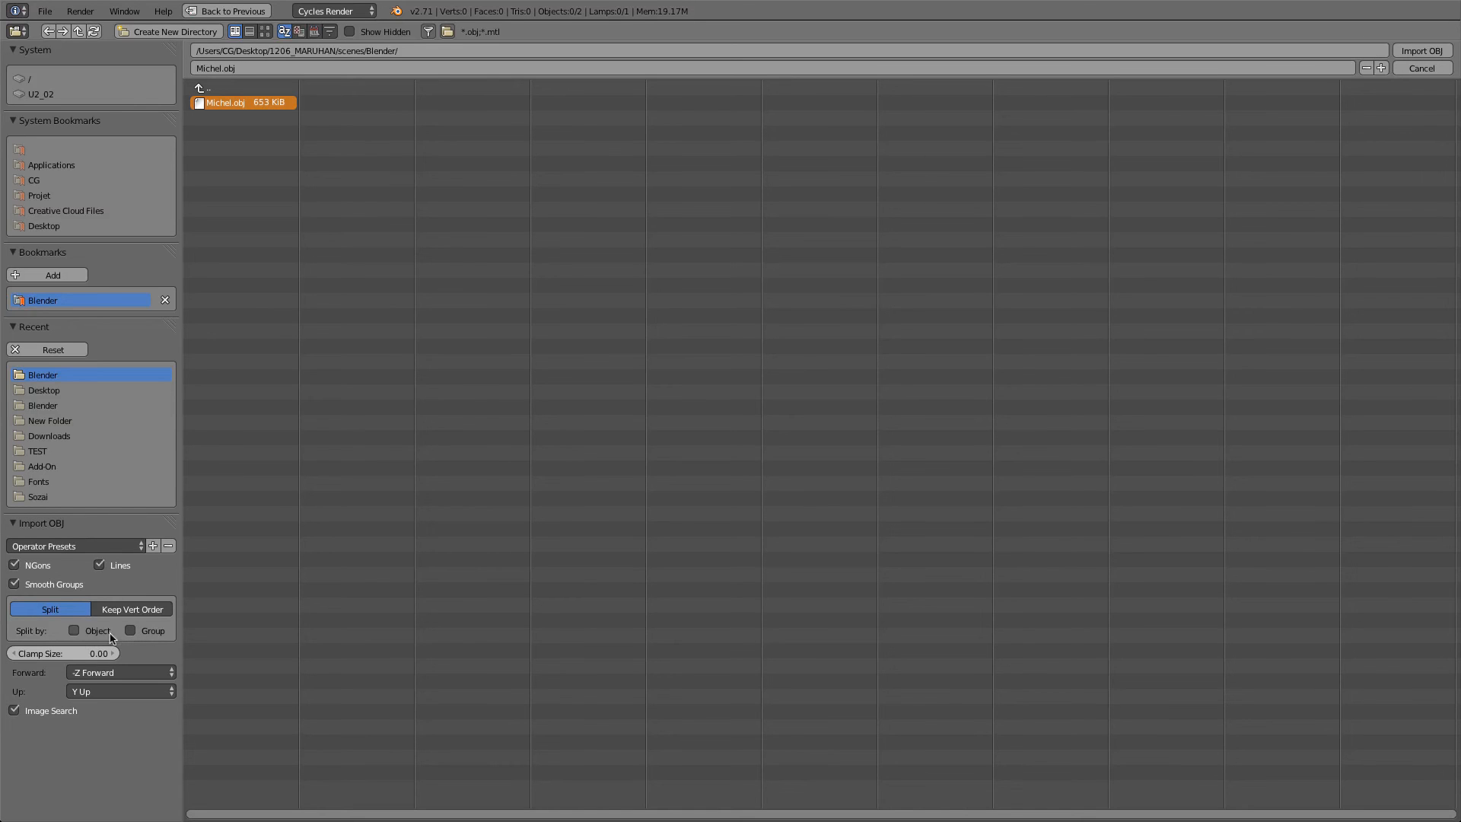
click(1422, 50)
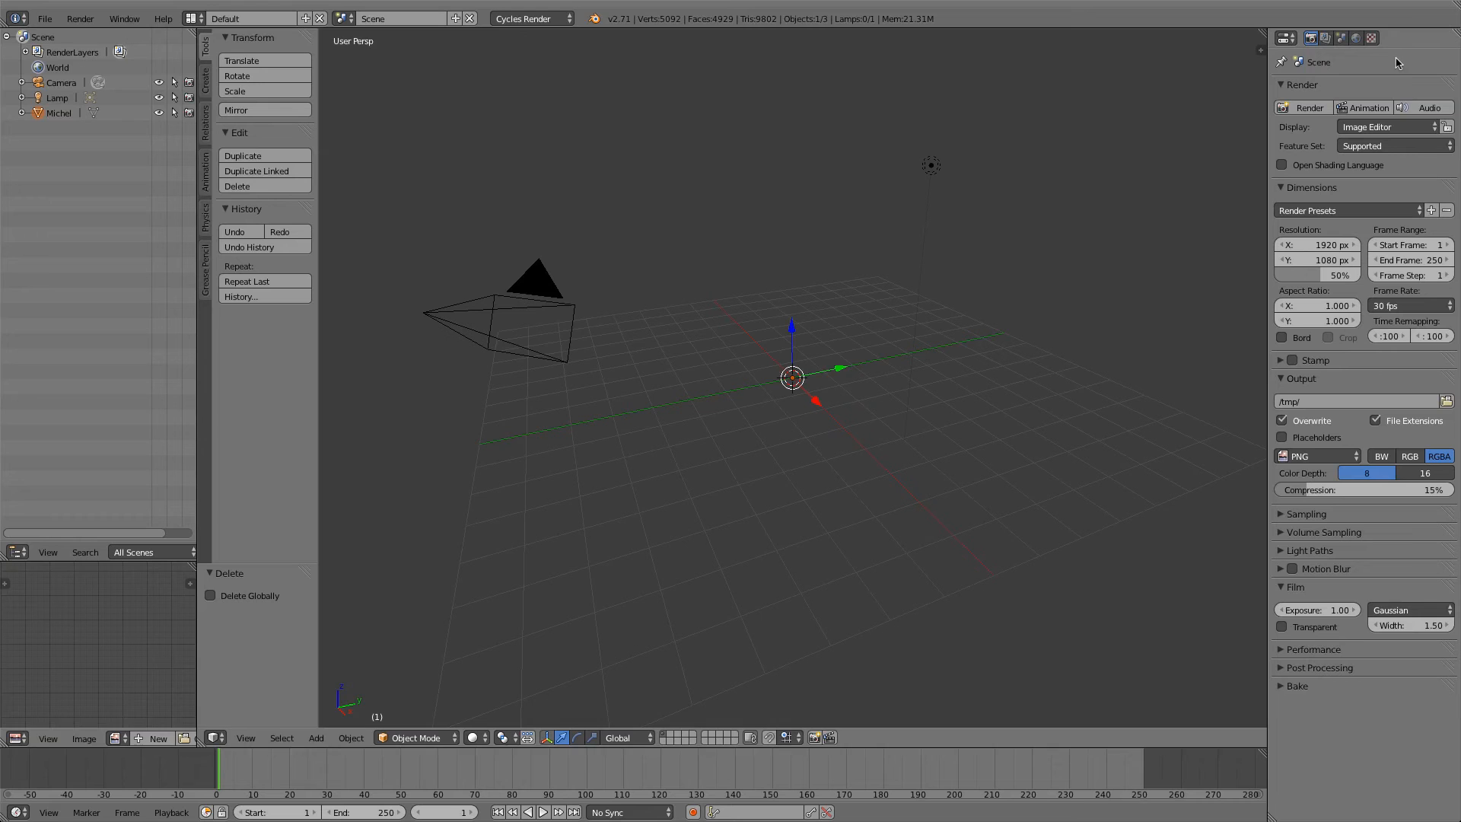
Select the imported Michel mesh and import the Lightwave Point Cache file Michel.mdd onto it.
click(58, 114)
key(KP_Decimal)
scroll(902, 353, down, 4)
middle_drag(671, 417, 766, 340)
click(45, 18)
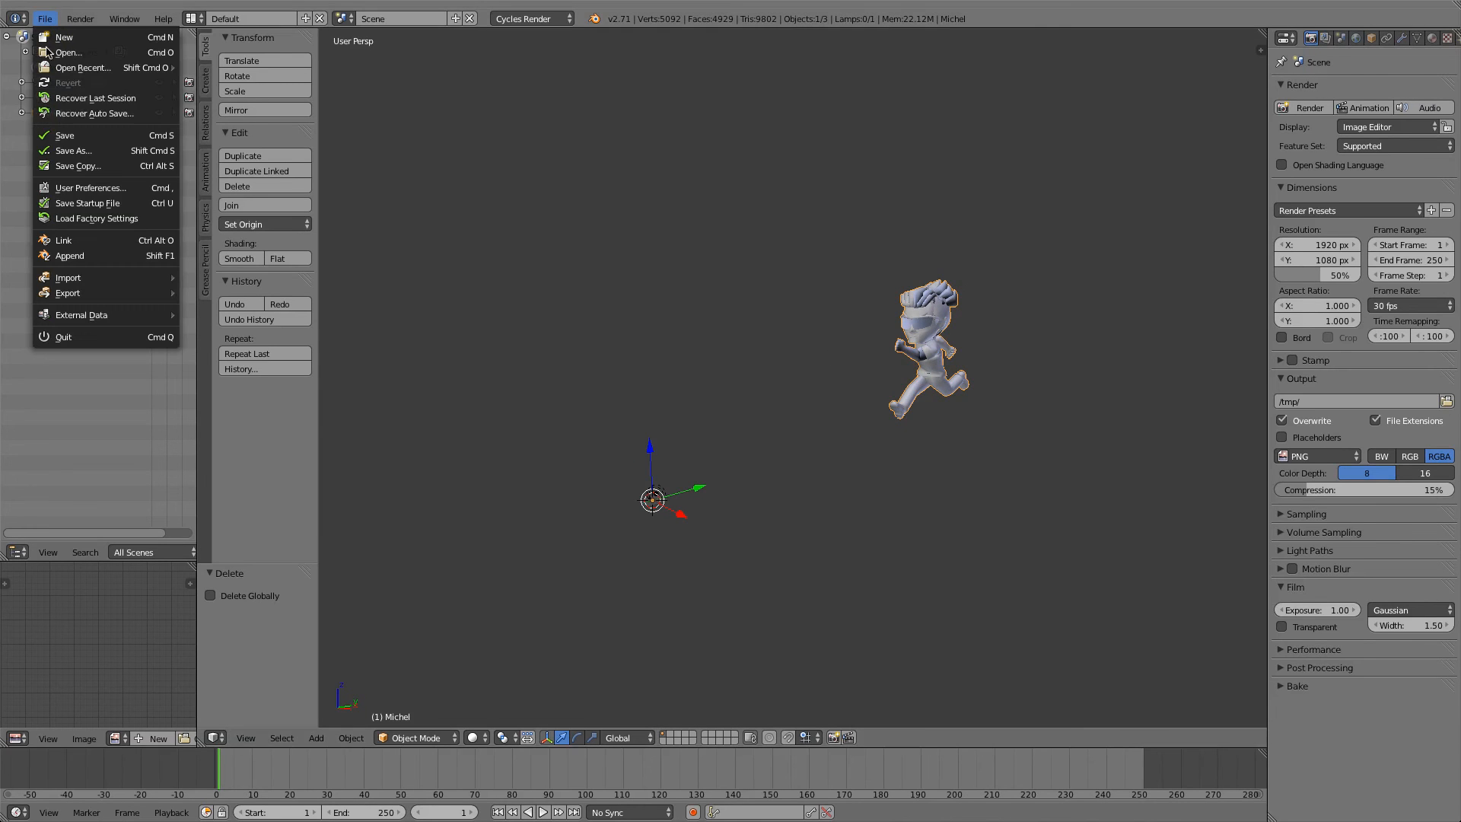
mouse_move(85, 283)
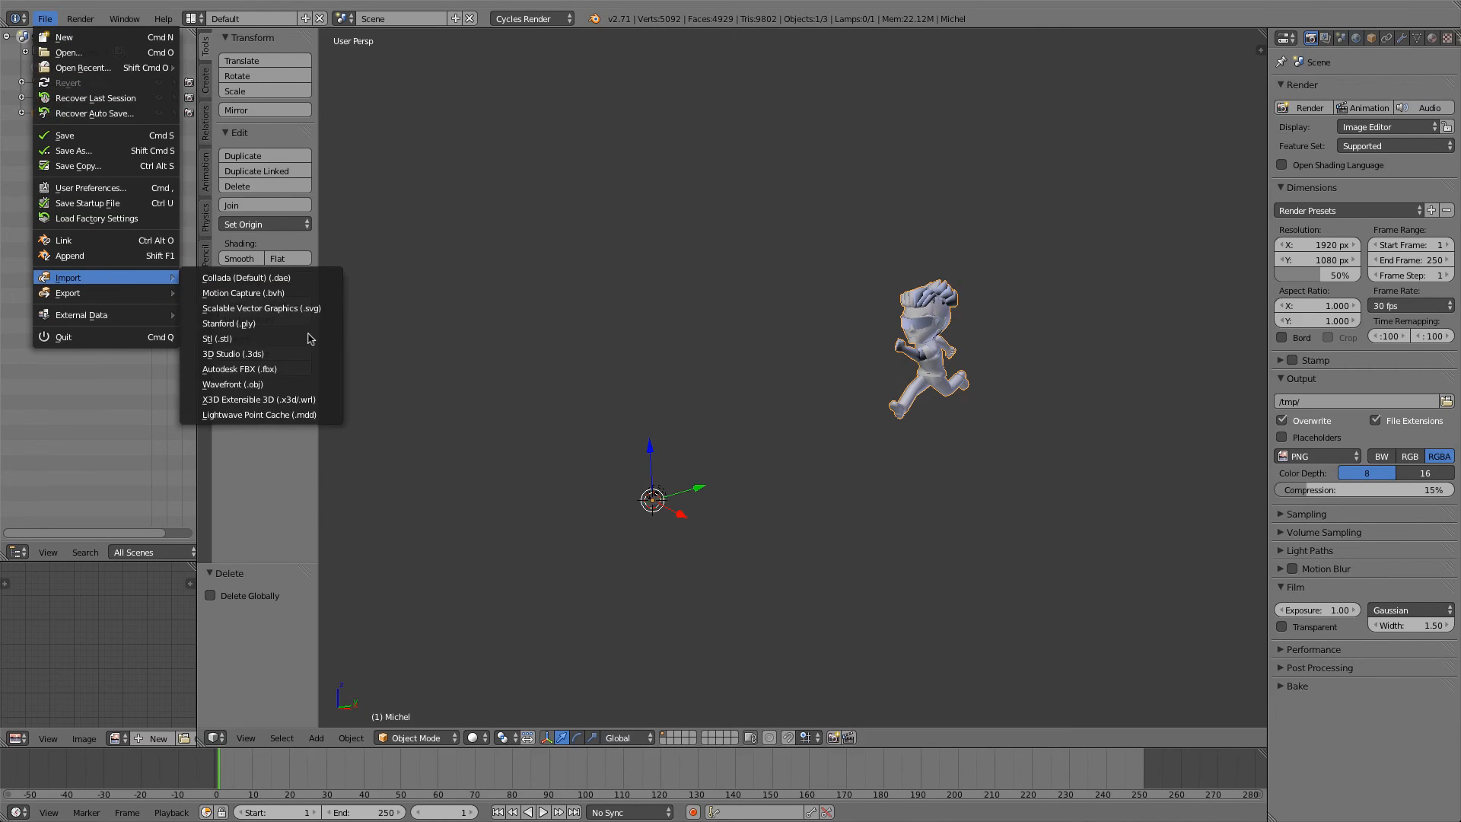
click(297, 415)
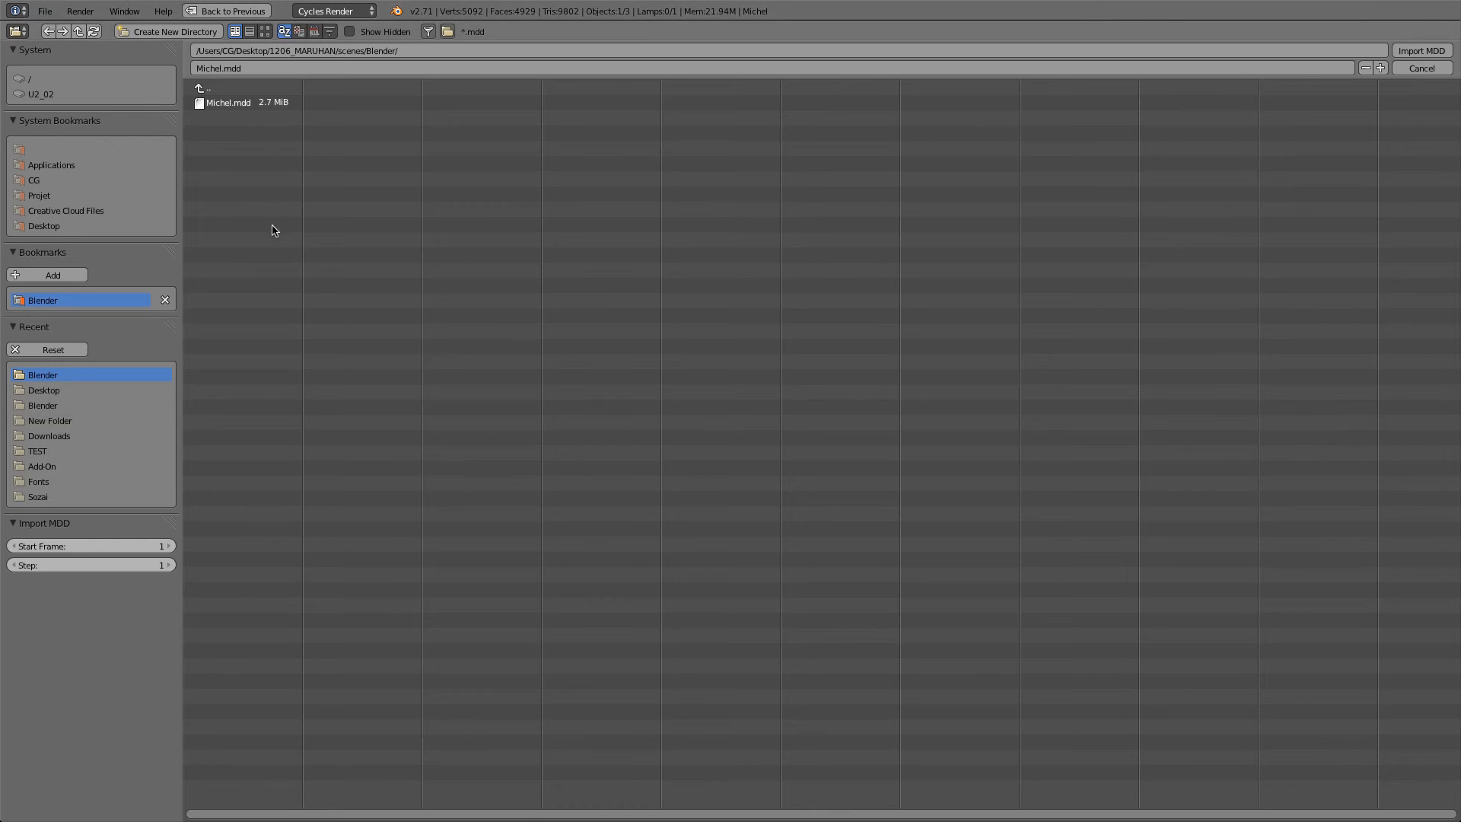
click(228, 102)
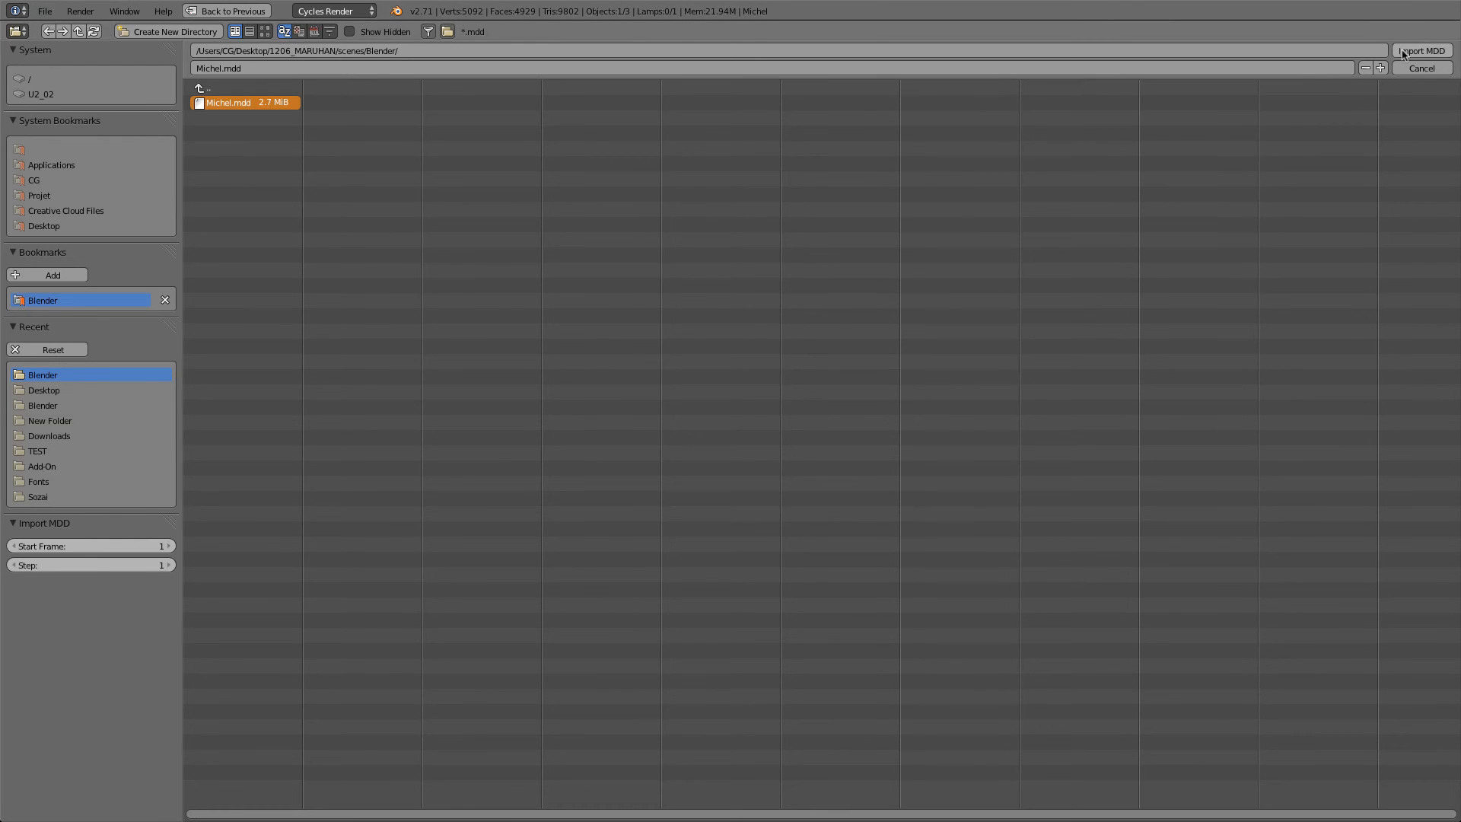
key(Return)
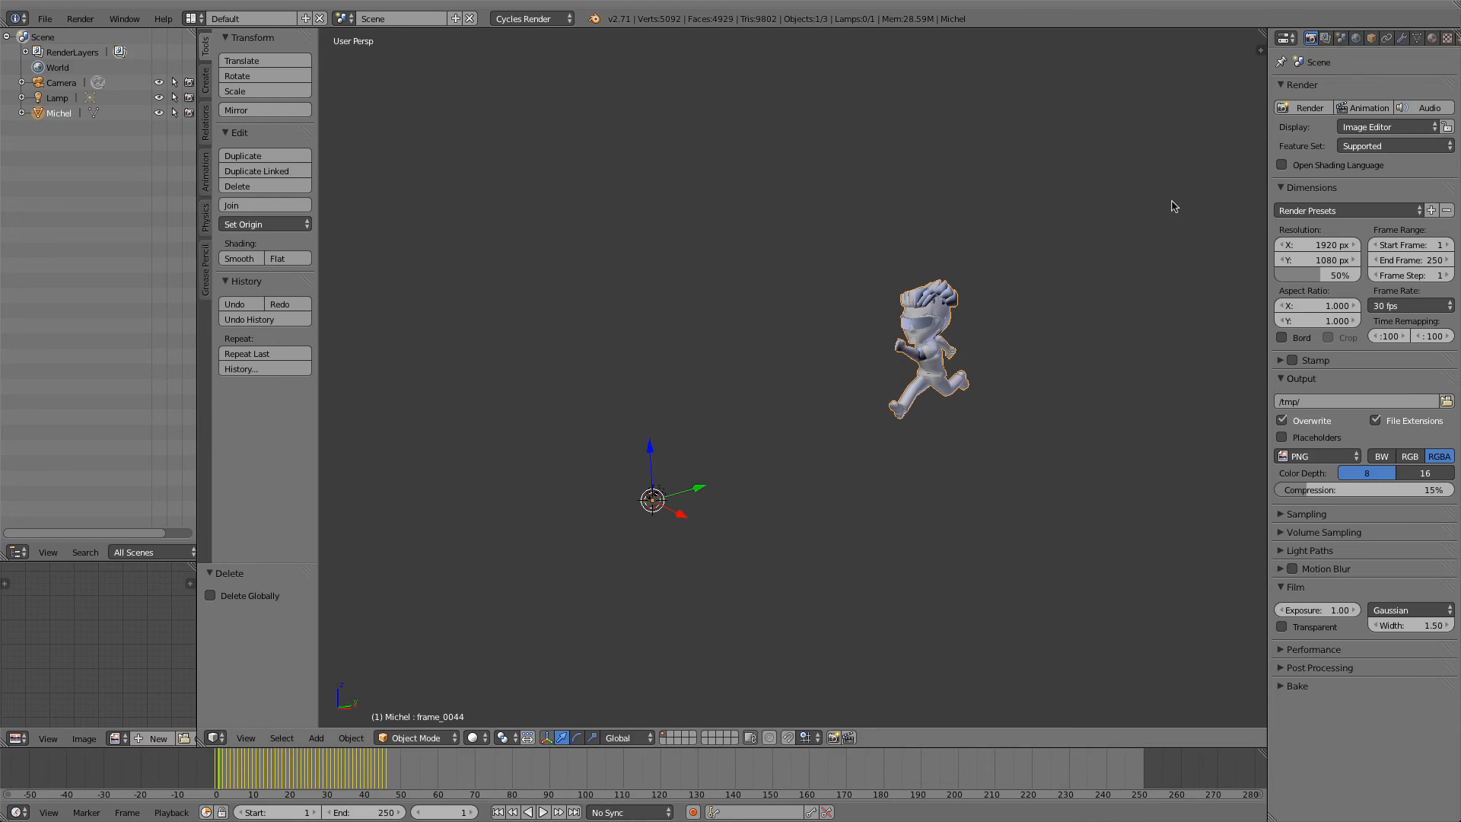
Set the timeline's end frame to 45.
click(380, 813)
text(45)
key(Return)
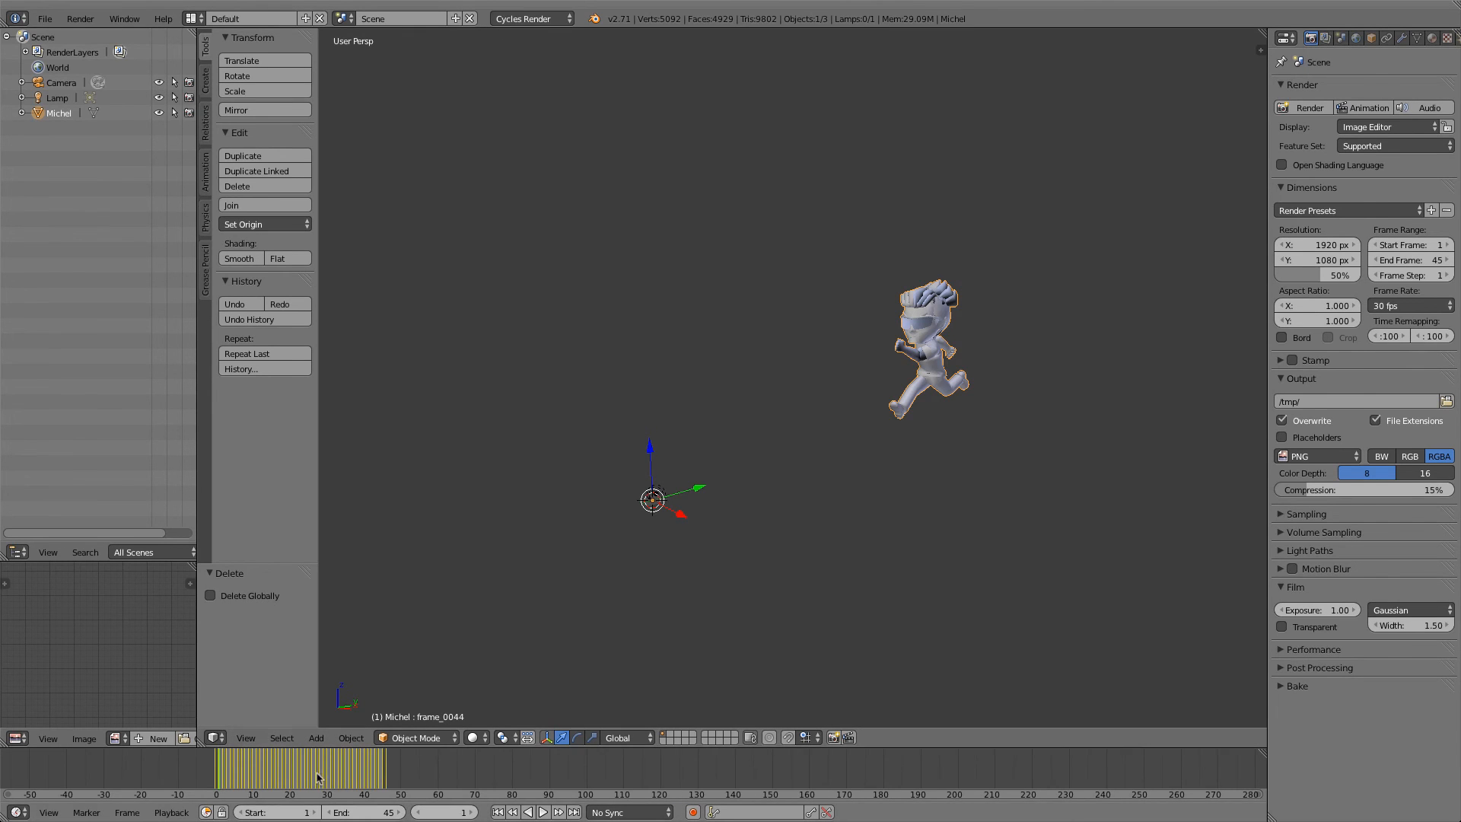
middle_drag(344, 766, 521, 765)
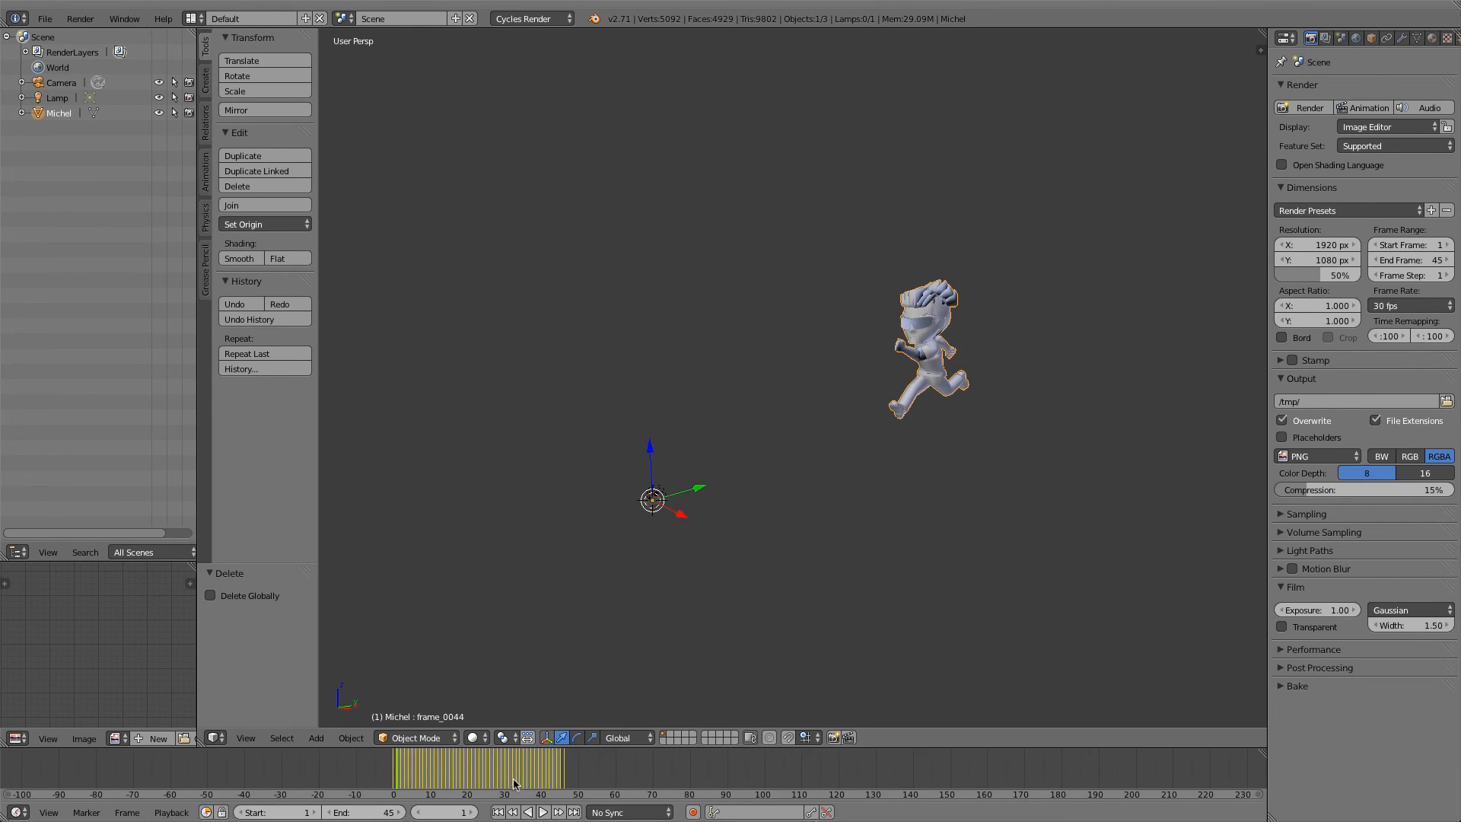
Play back the imported run animation, stop it, and inspect the character mesh up close.
click(543, 813)
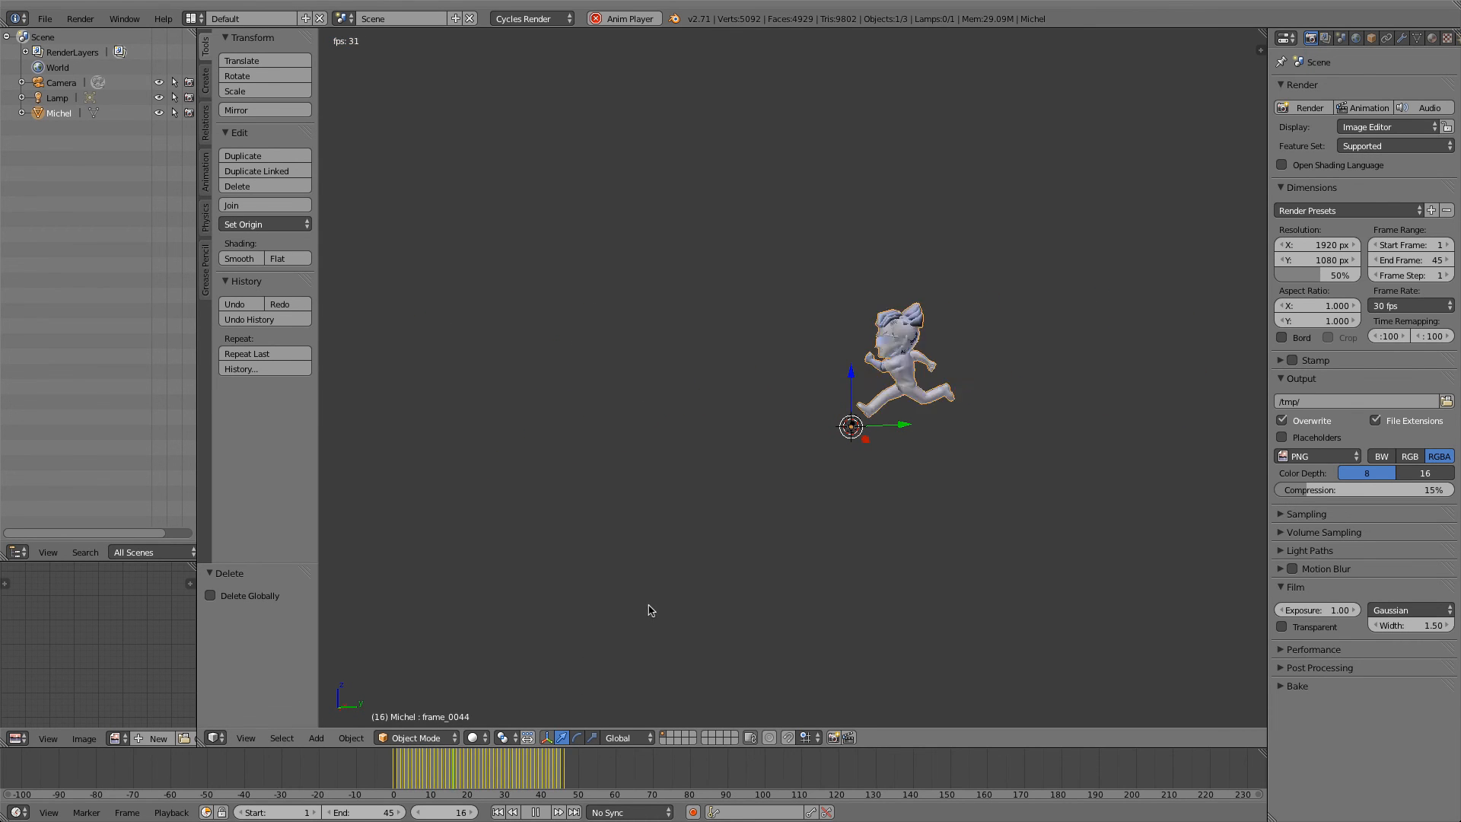
click(536, 812)
middle_drag(651, 507, 770, 519)
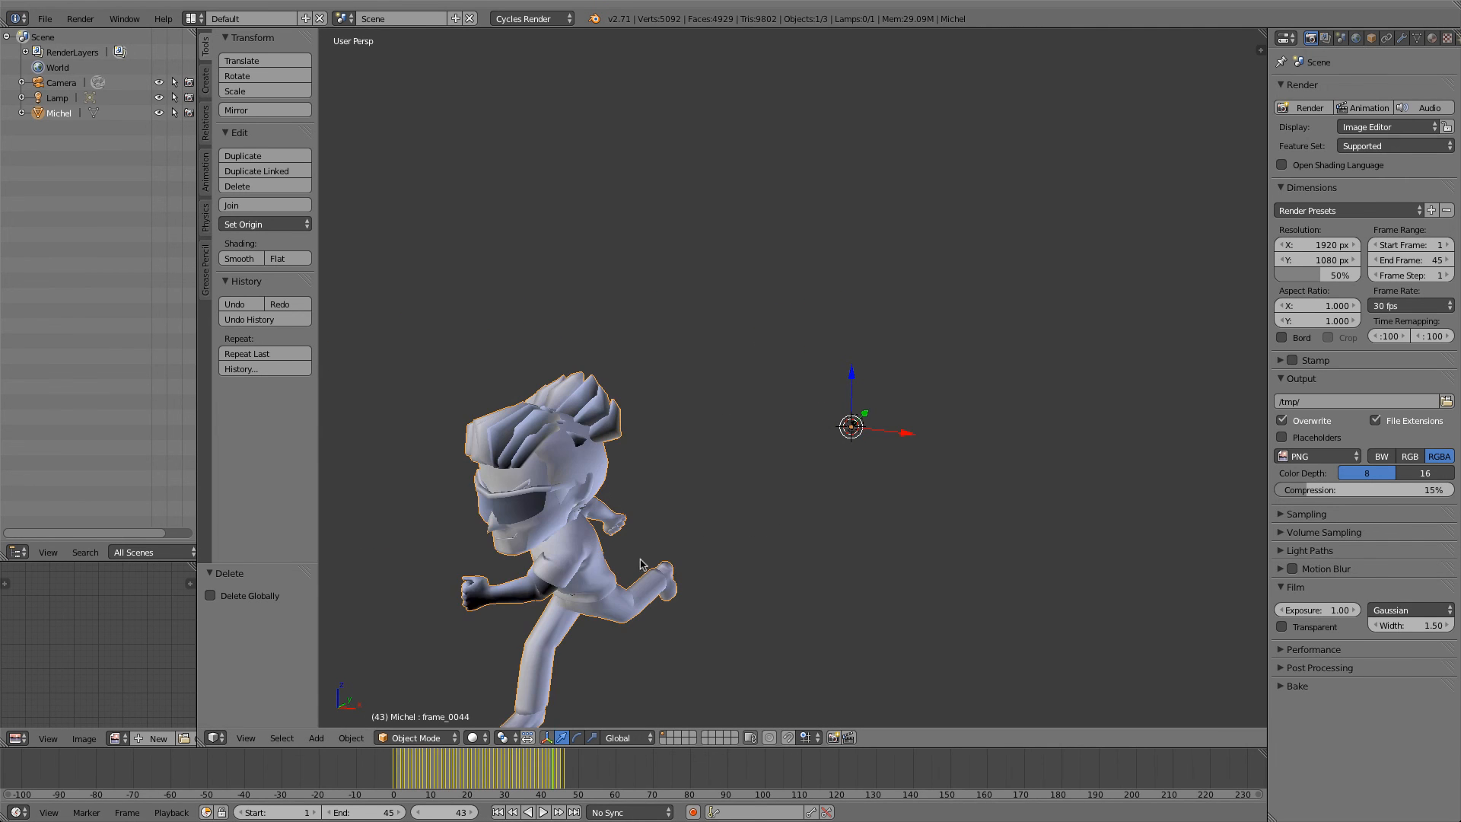
shift+middle_drag(639, 533, 717, 477)
middle_drag(921, 325, 901, 461)
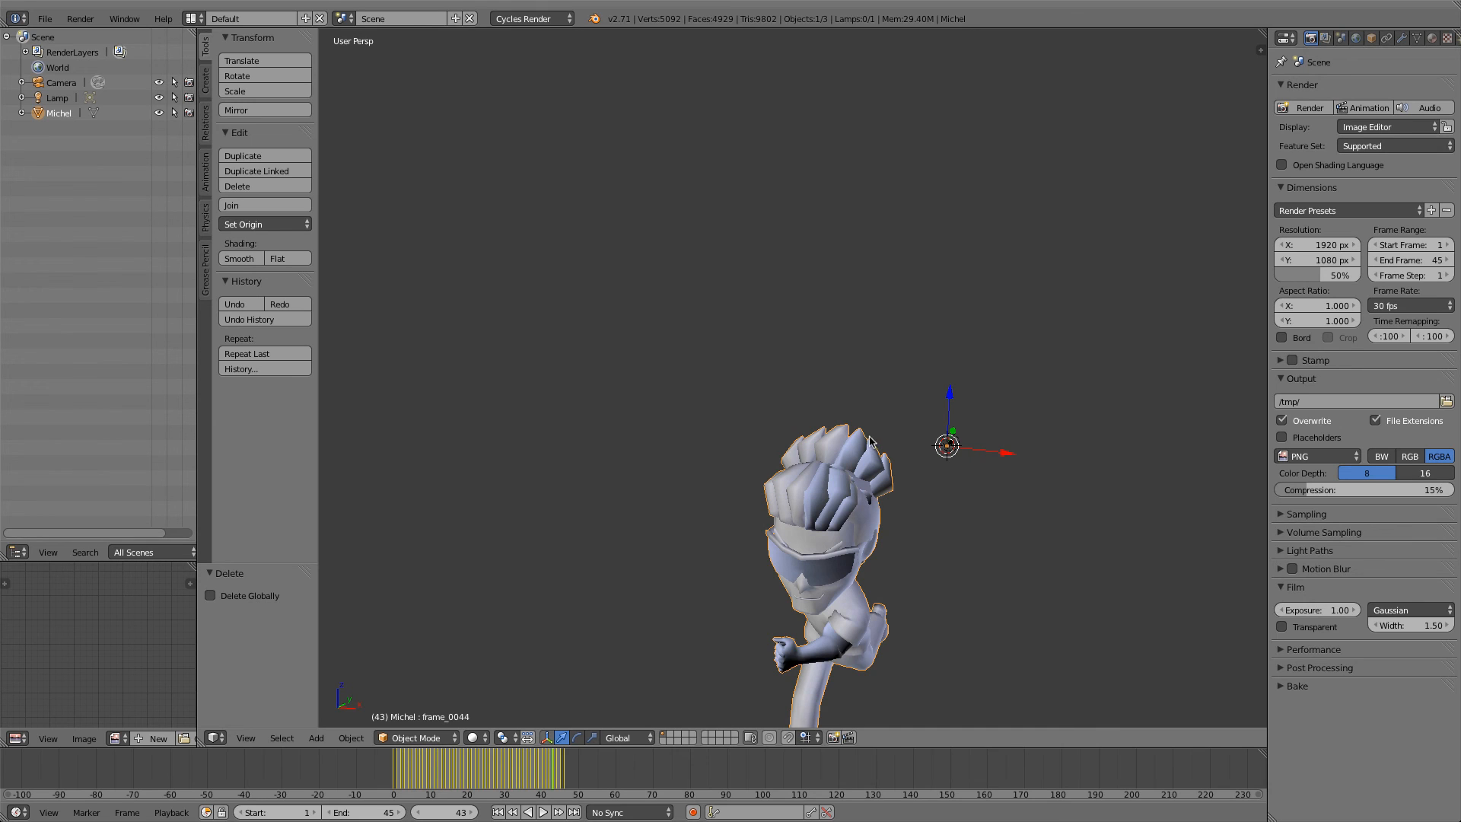
Try a level 2 subdivision surface on the character while scrubbing the animation, and remove the modifier.
key(ctrl+2)
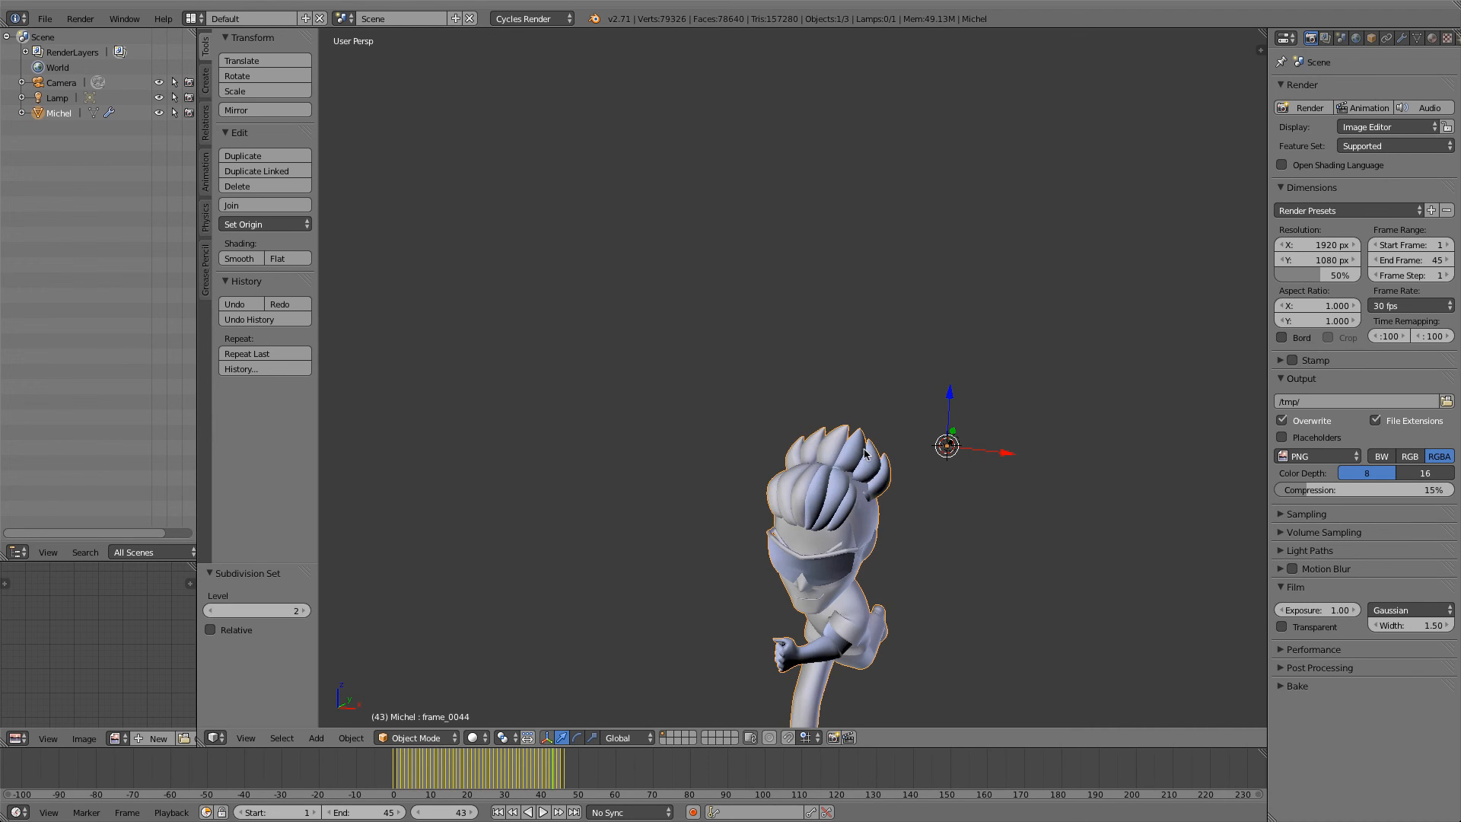
middle_drag(855, 515, 837, 461)
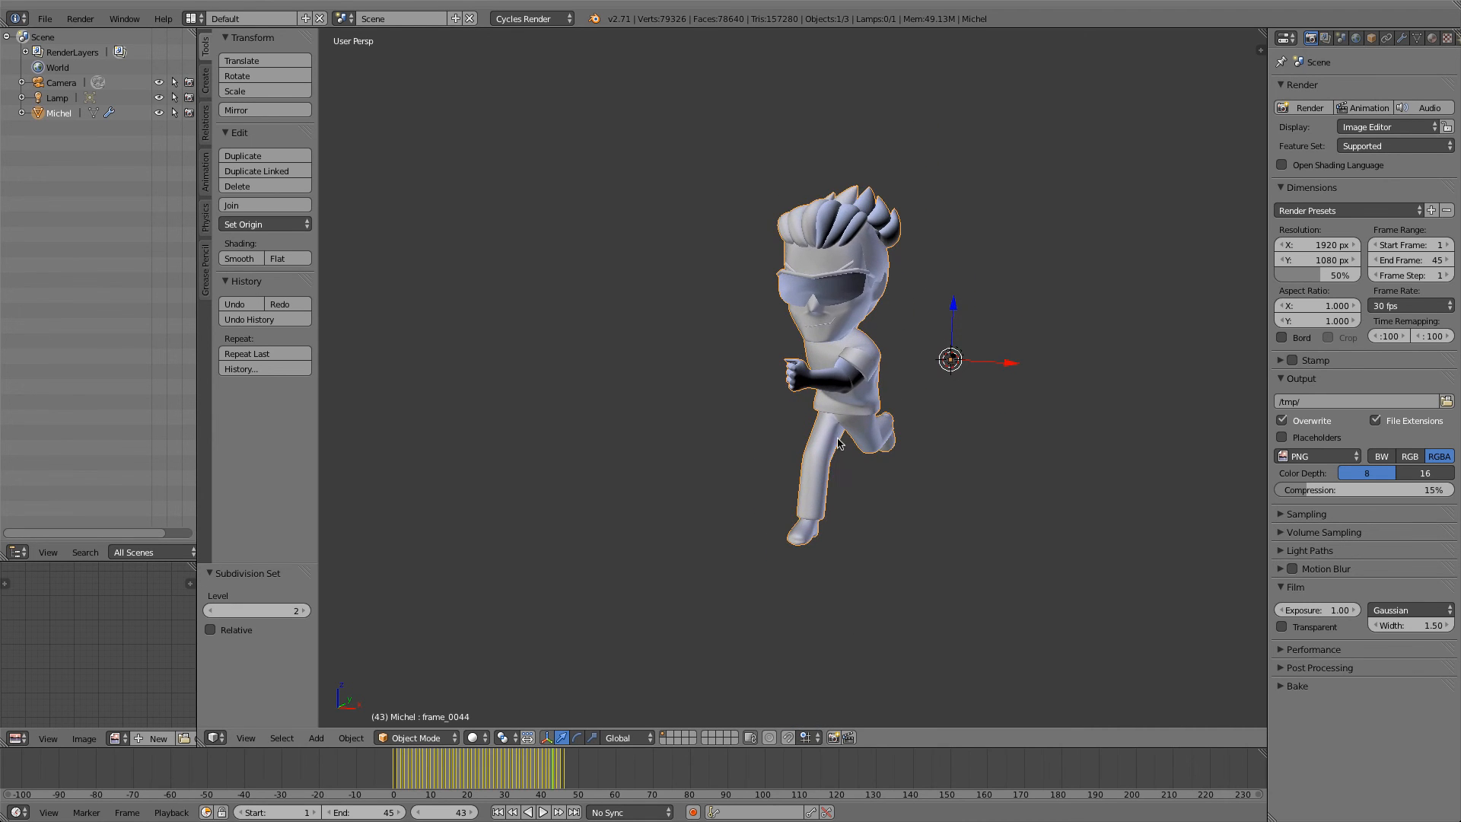
drag(395, 759, 417, 768)
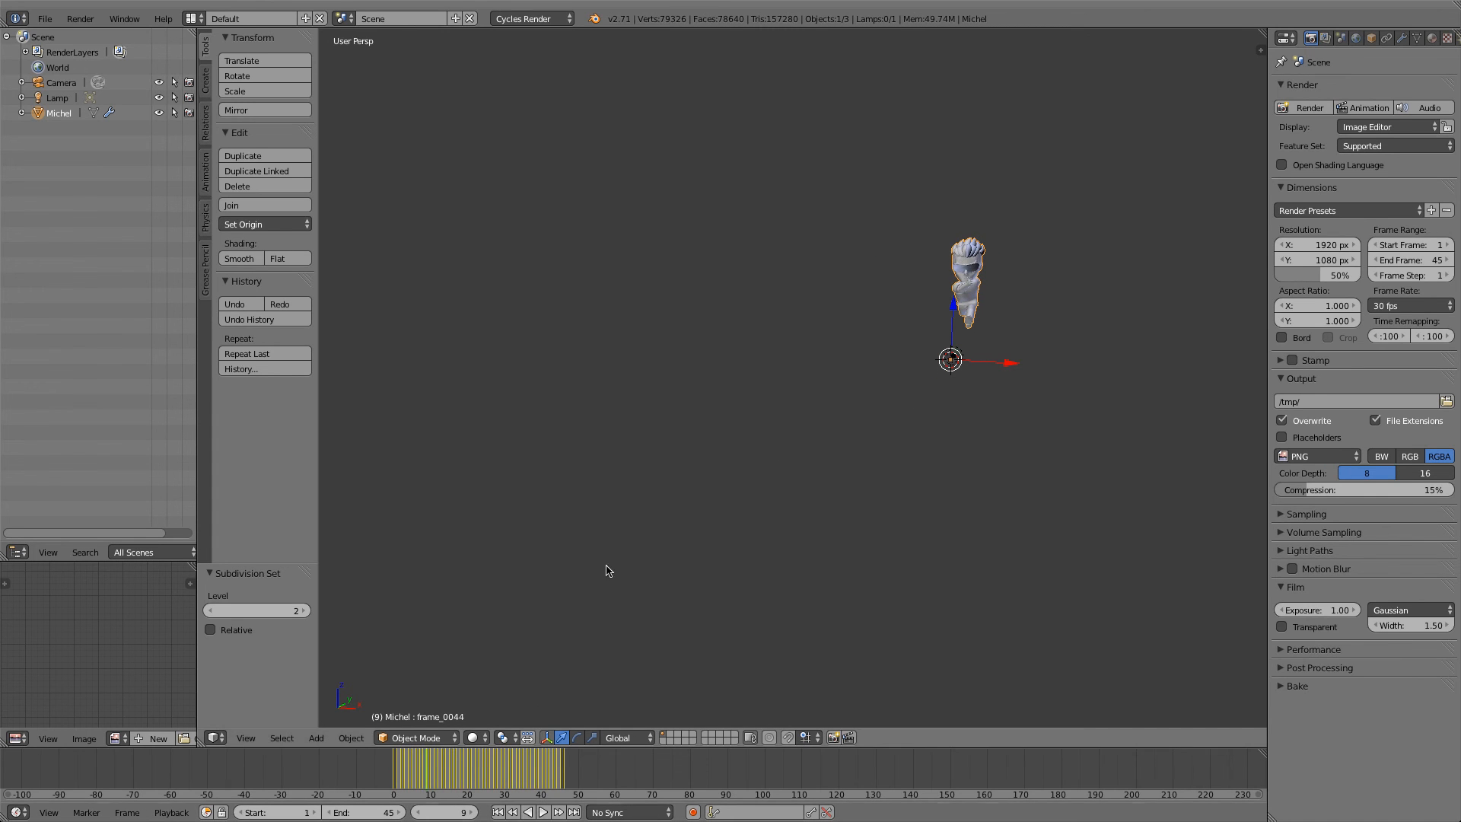
click(1402, 37)
click(1445, 114)
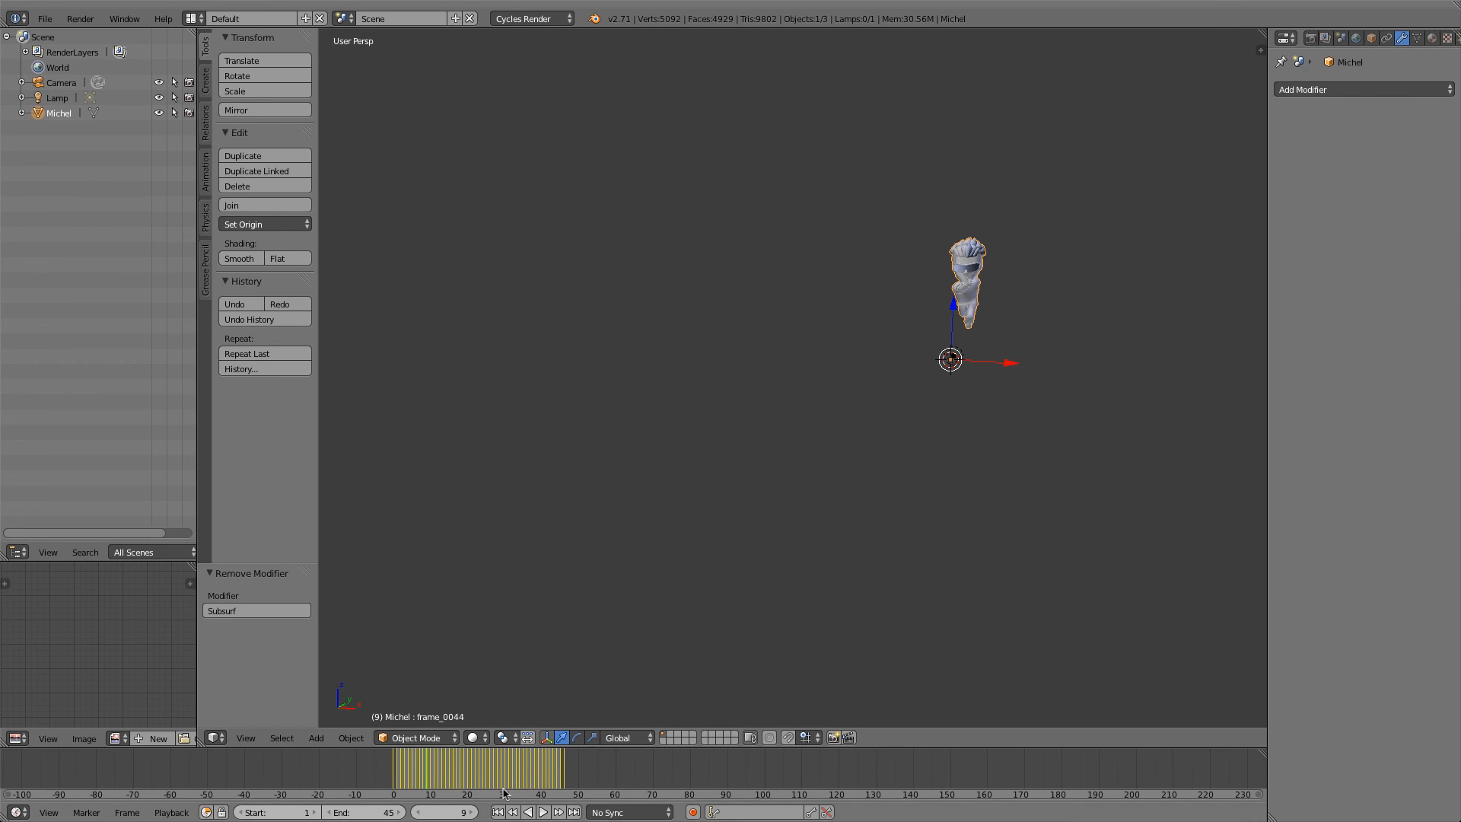
Play the unsubdivided character's run animation again and check it from different views.
click(542, 812)
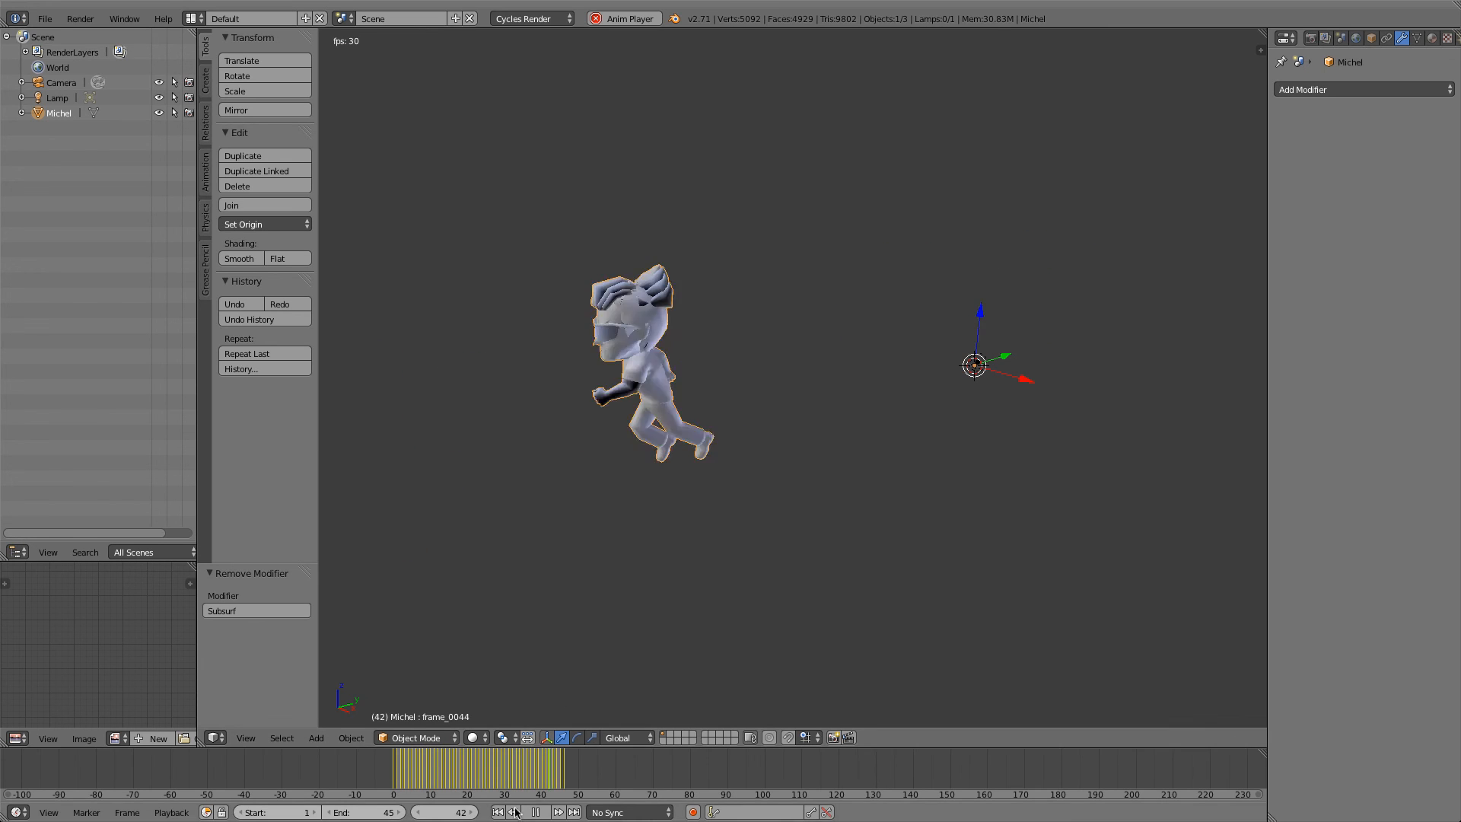
key(Escape)
shift+middle_drag(1083, 444, 947, 465)
click(543, 813)
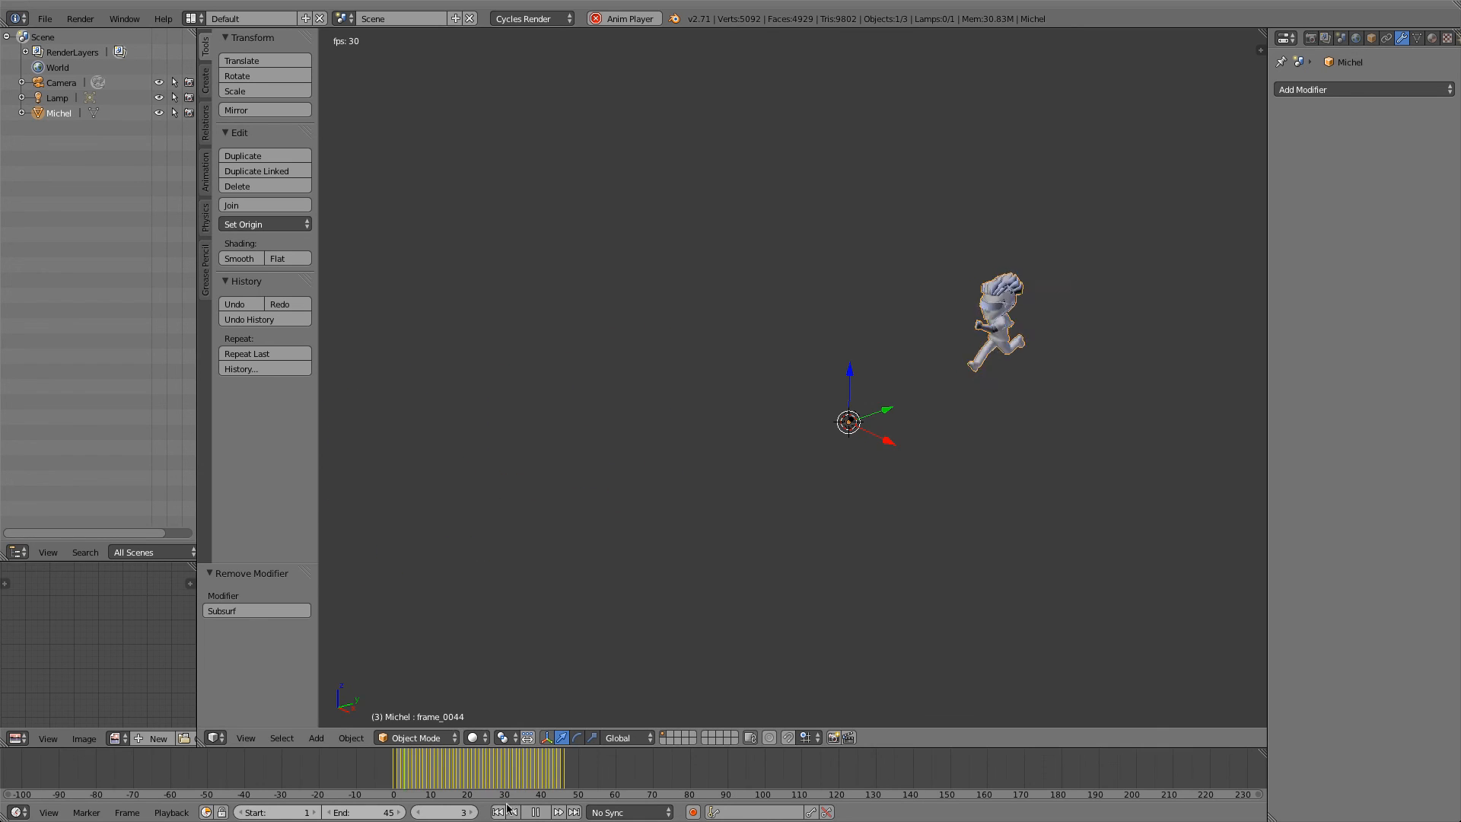